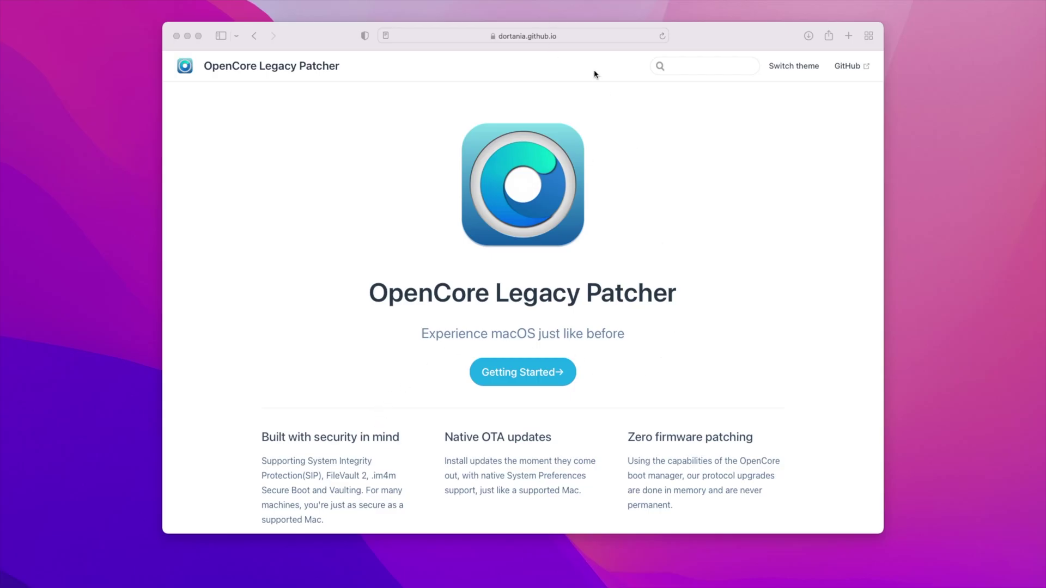
# Go from the guide's Getting Started docs to 'Download and build macOS Installers', showing Creating the installer.
pyautogui.click(582, 35)
pyautogui.click(703, 152)
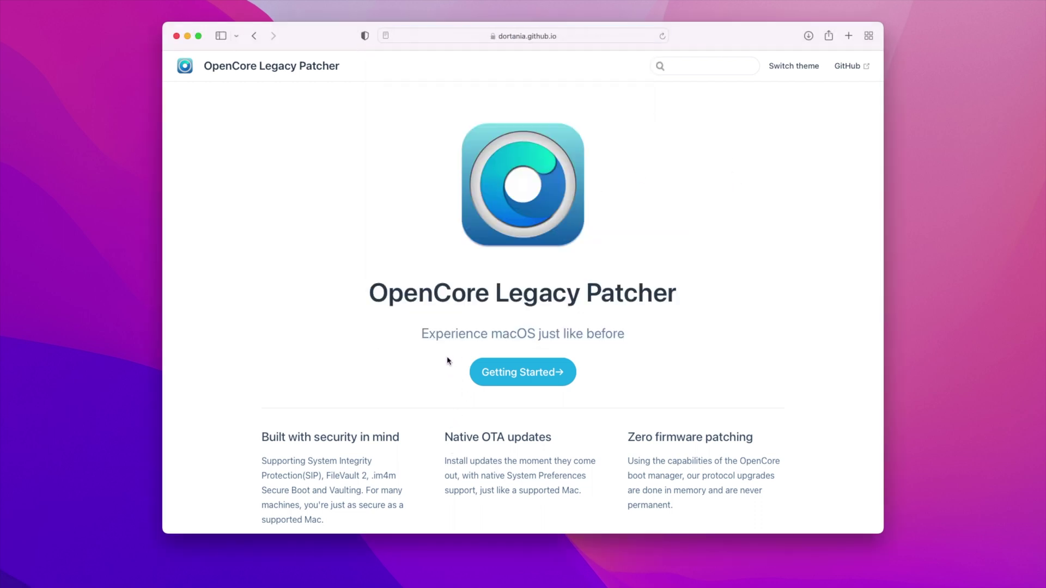
pyautogui.click(531, 374)
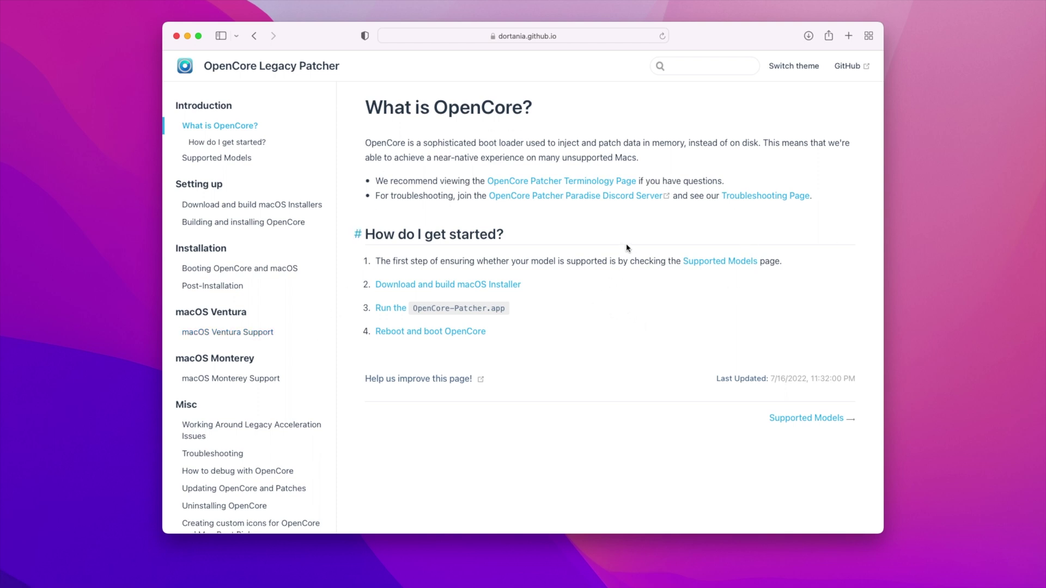
pyautogui.click(488, 285)
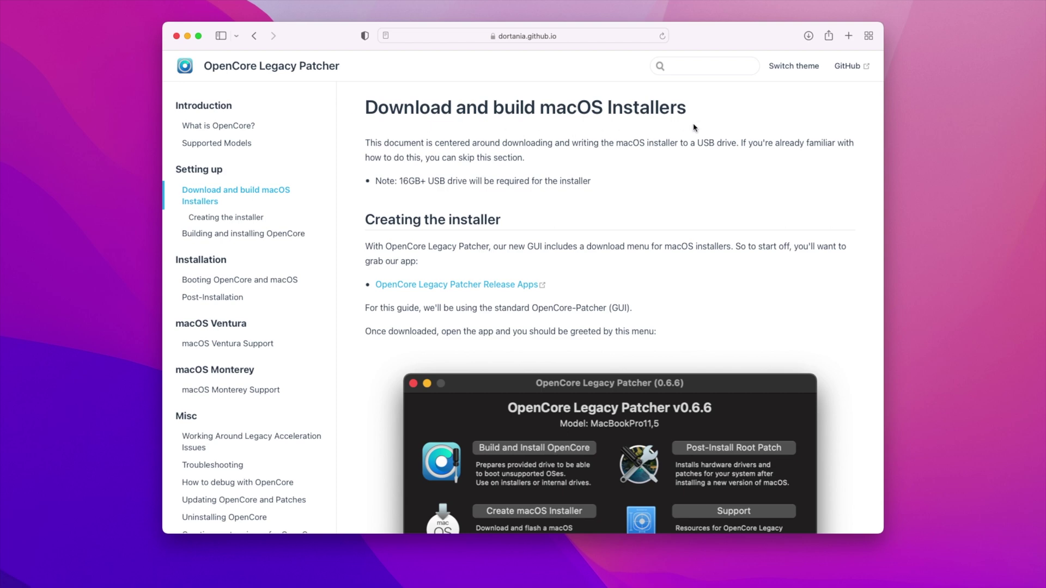
pyautogui.scroll(-2, 597, 267)
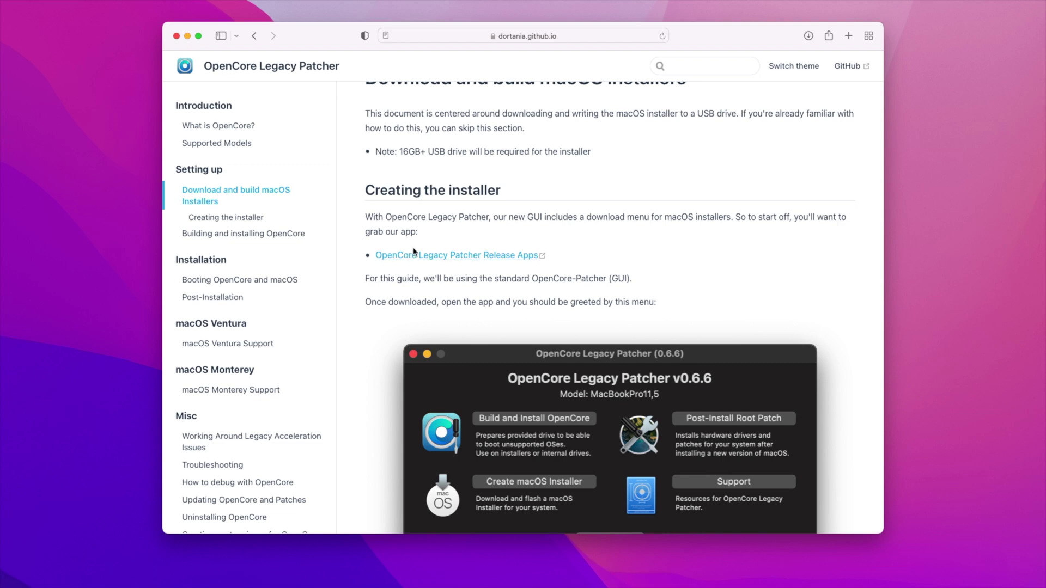
# Download OpenCore-Patcher-GUI.app.zip from the 0.6.6 GitHub release assets and check its download progress.
pyautogui.click(464, 258)
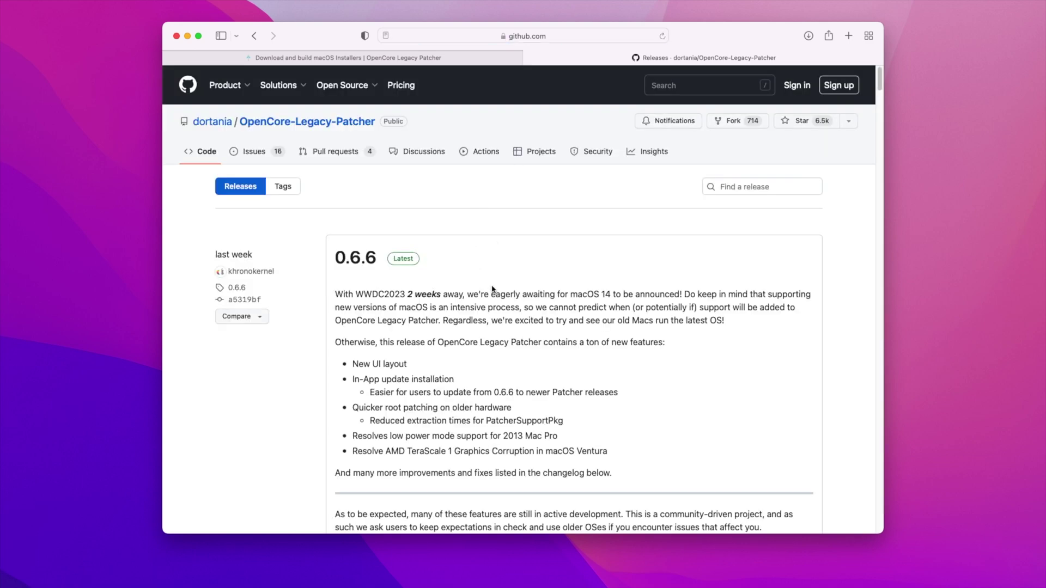
pyautogui.scroll(-1, 493, 291)
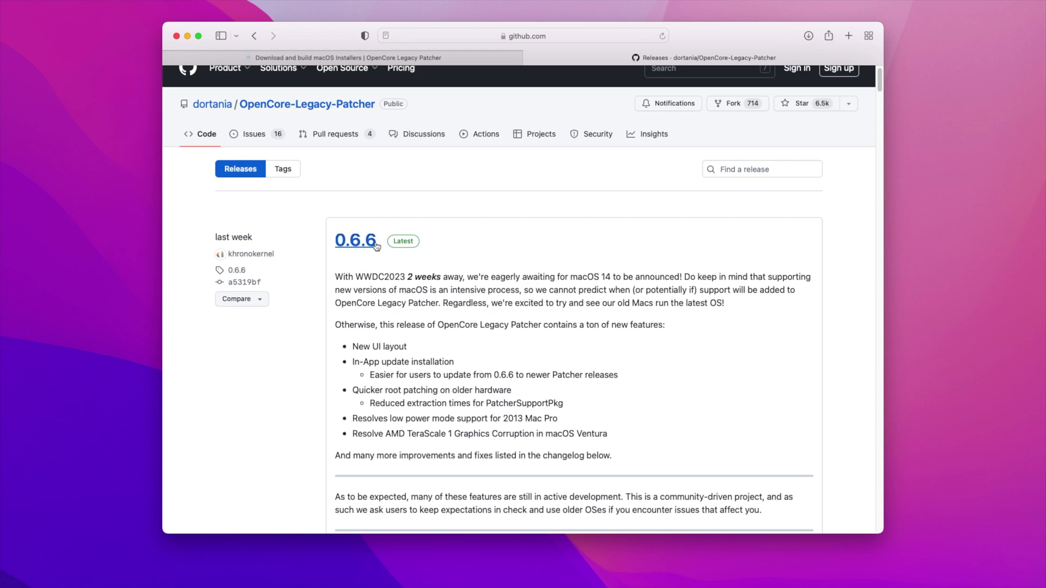
pyautogui.scroll(-15, 468, 235)
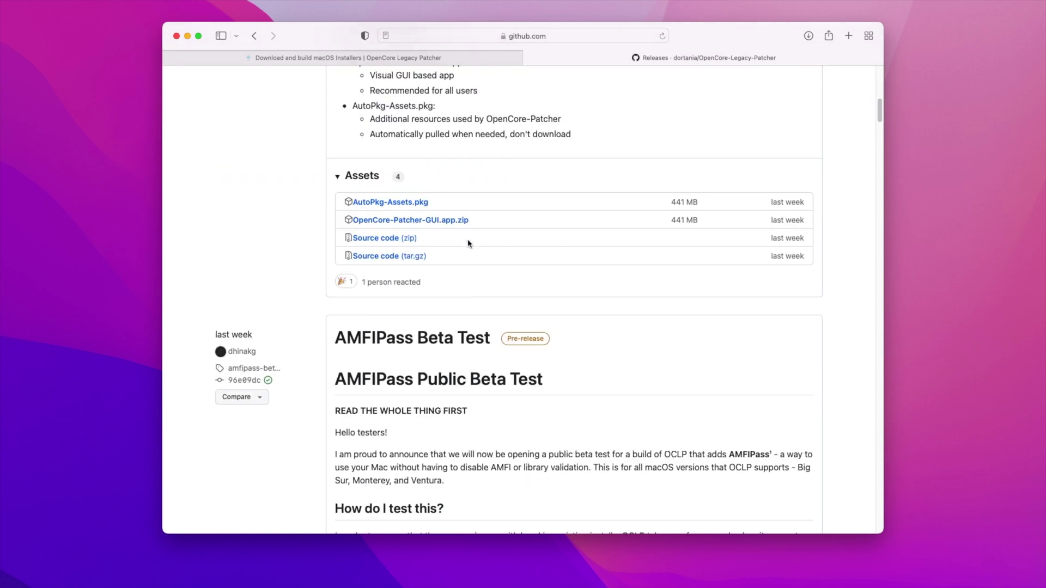
pyautogui.click(431, 221)
pyautogui.click(808, 35)
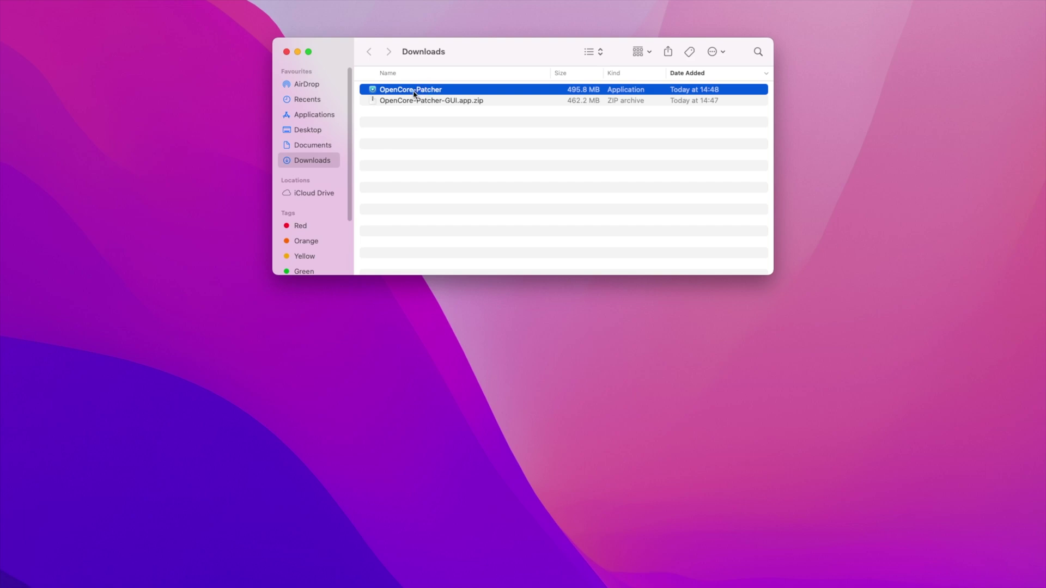
# Move OpenCore-Patcher into Applications, launch it from there, and close the Finder window.
pyautogui.moveTo(414, 93); pyautogui.dragTo(316, 114)
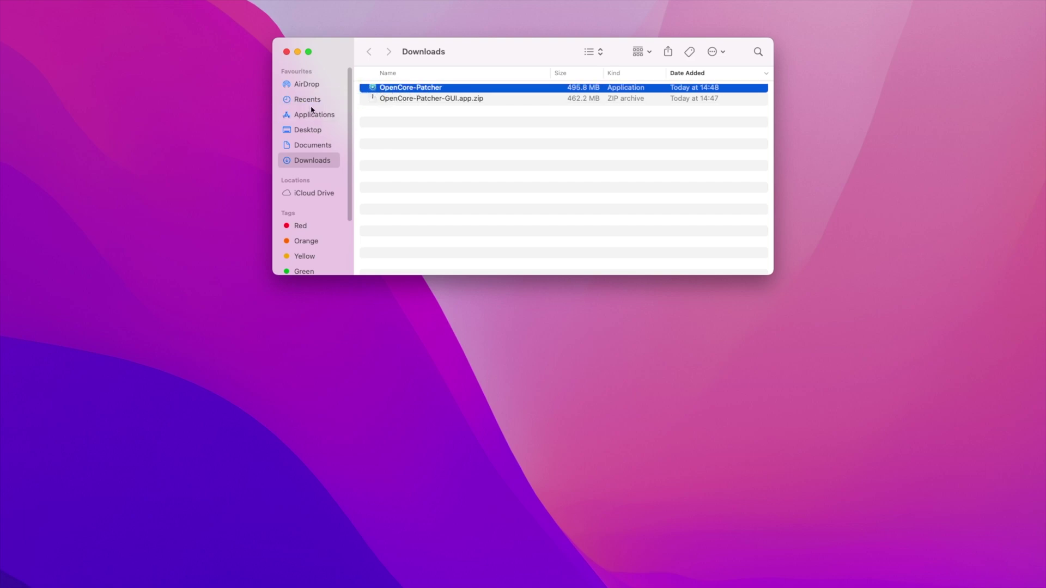
pyautogui.click(311, 113)
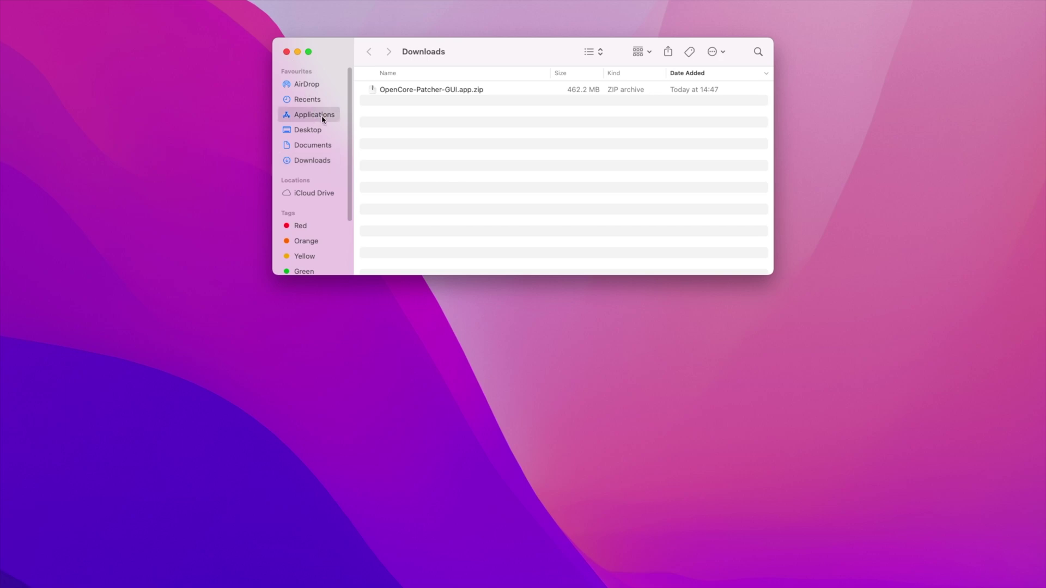
pyautogui.scroll(-5, 547, 185)
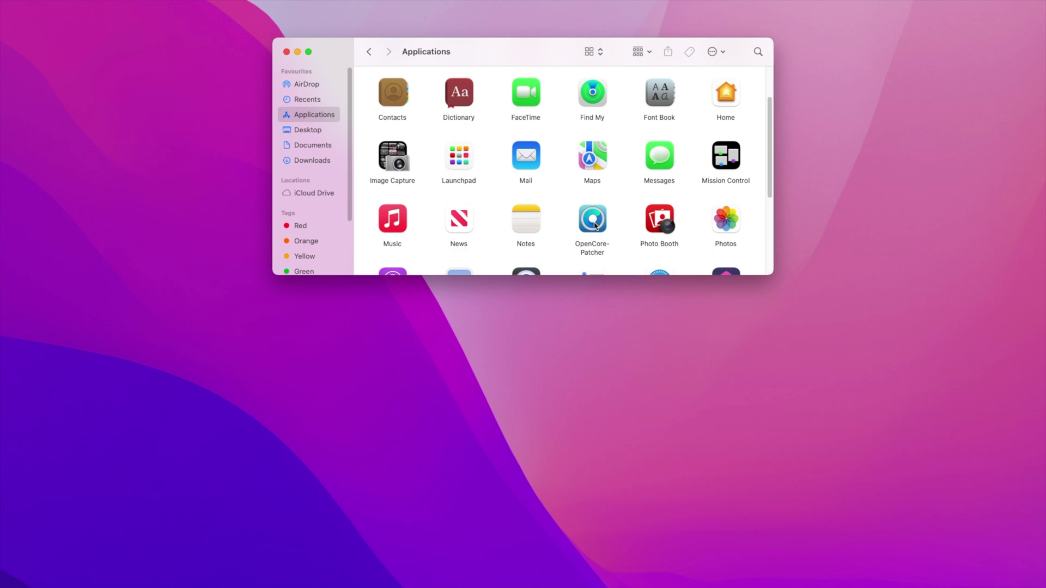
pyautogui.click(594, 220)
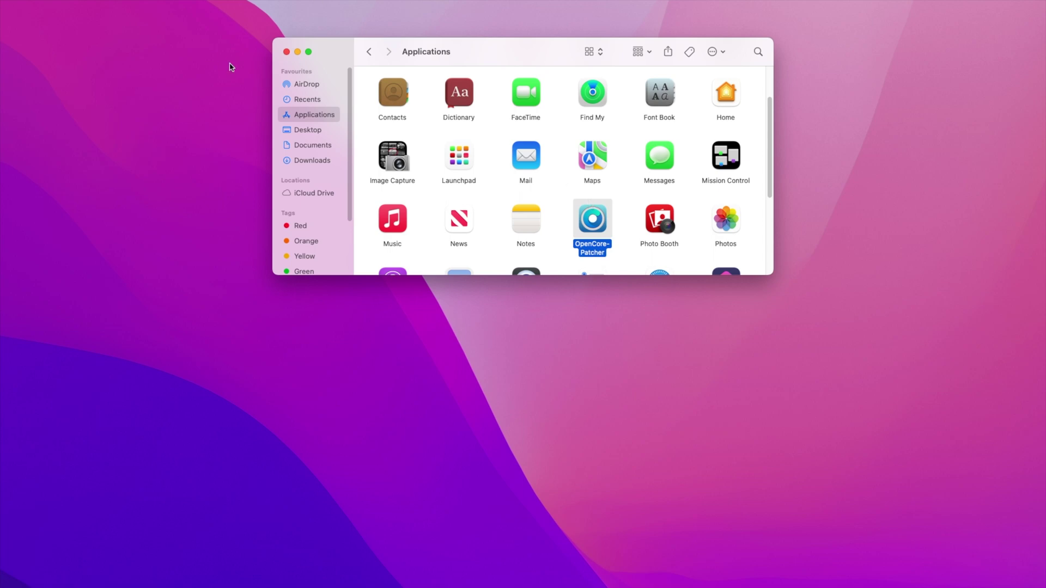
pyautogui.click(287, 52)
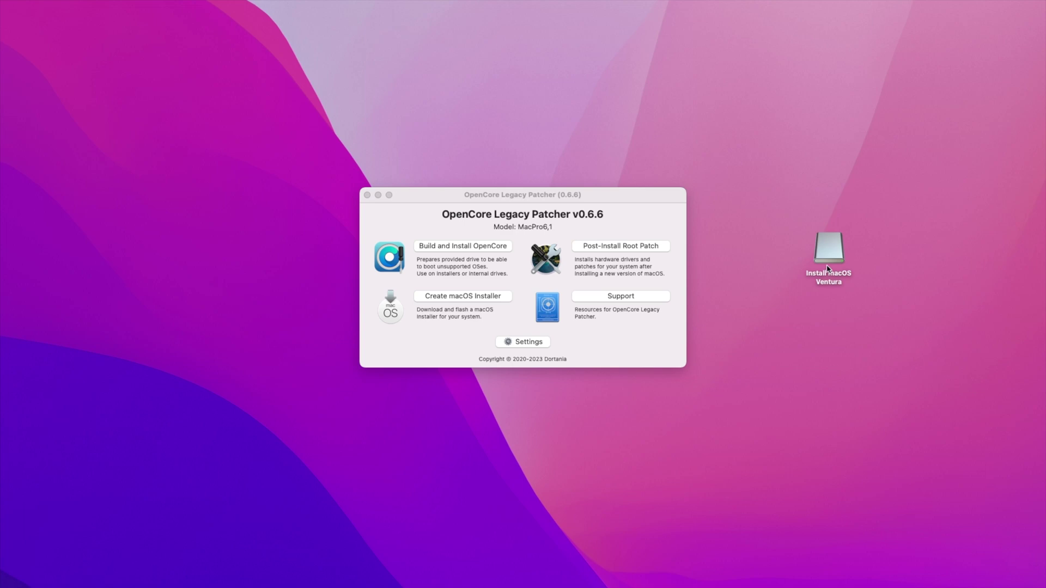
# Download the macOS 13.4 (22F66, 11.8 GB) installer from Apple, then return to Create macOS Installer.
pyautogui.click(488, 299)
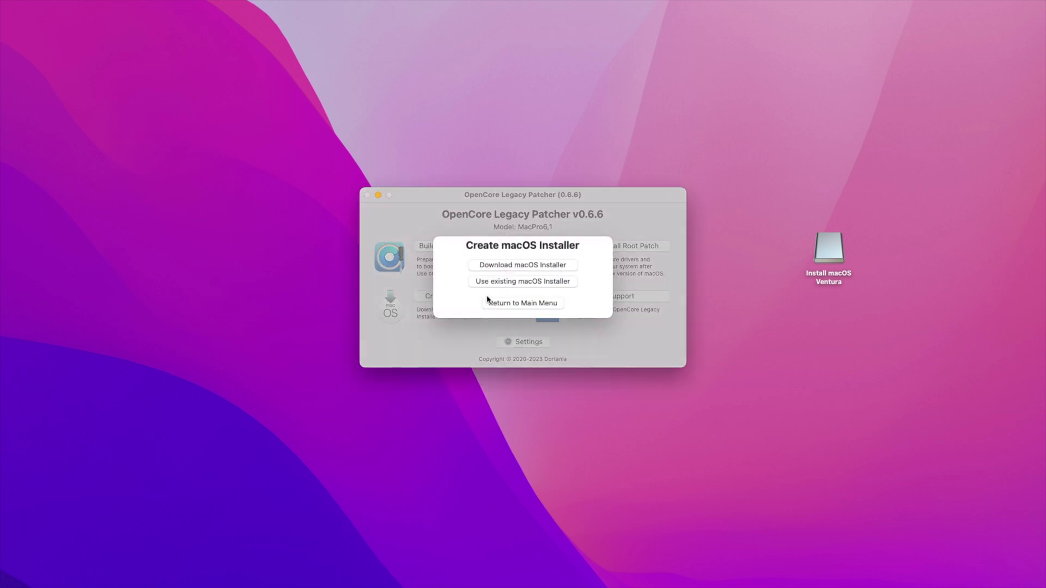
pyautogui.click(532, 267)
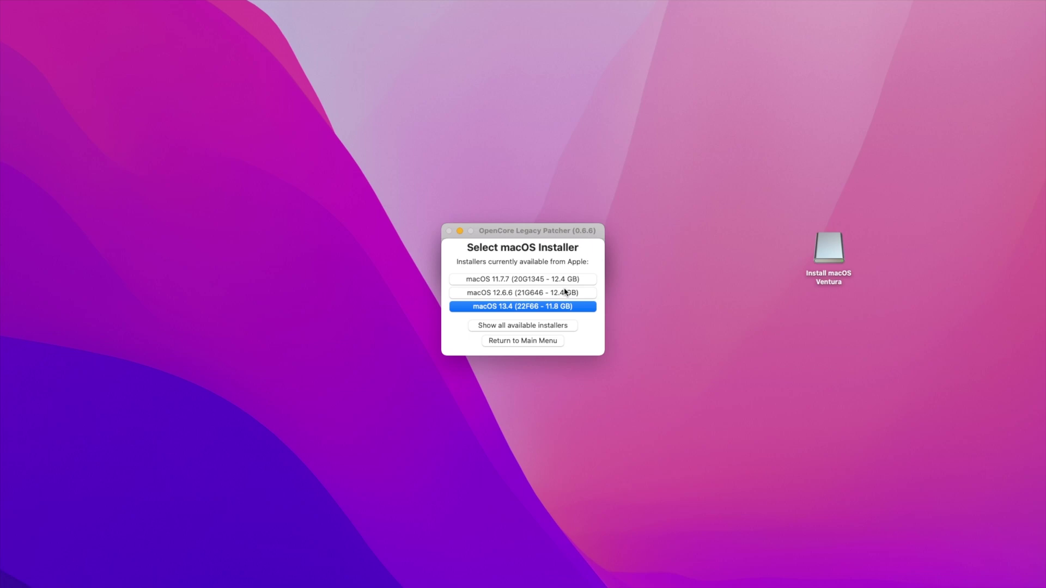
pyautogui.click(512, 308)
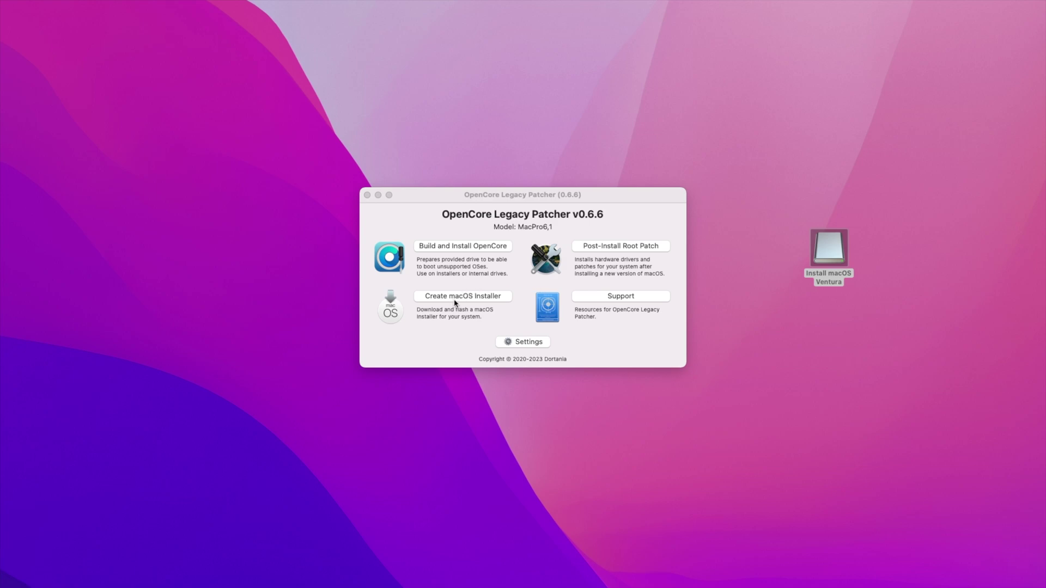
pyautogui.click(455, 301)
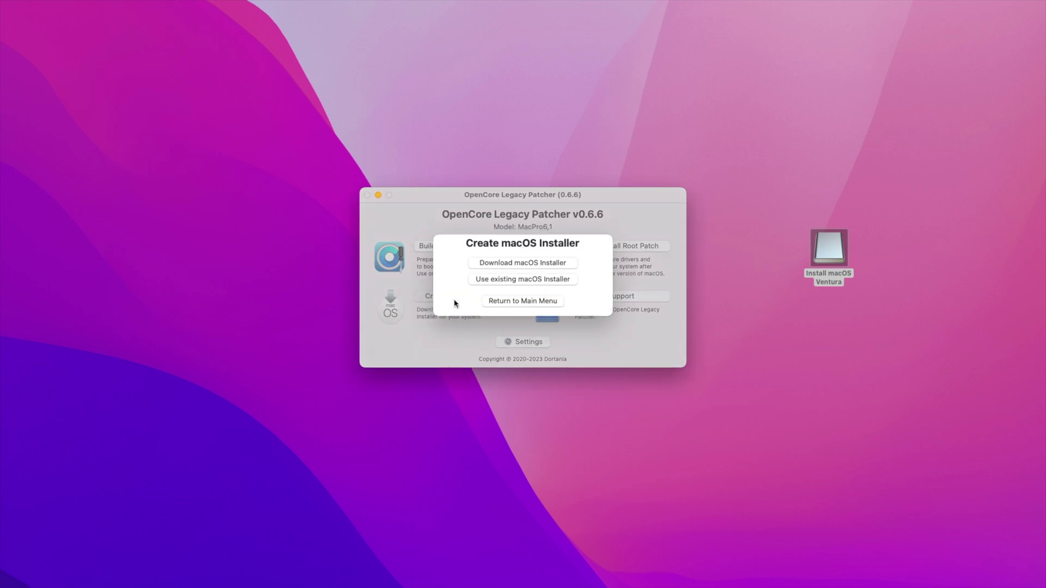
# Use the existing local Install macOS Ventura 13.4 (22F59) installer for the USB installer.
pyautogui.click(507, 282)
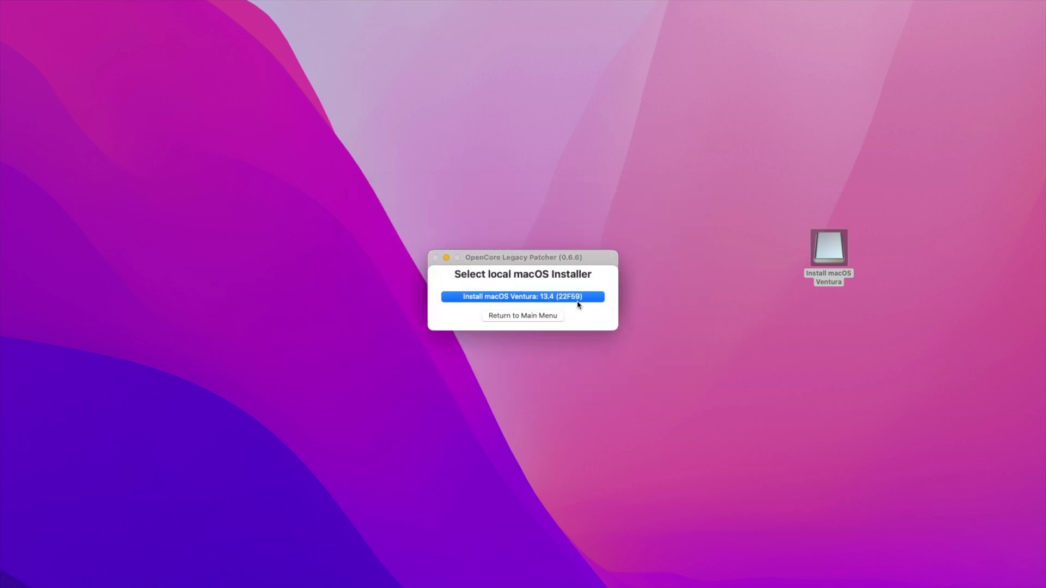
pyautogui.click(512, 297)
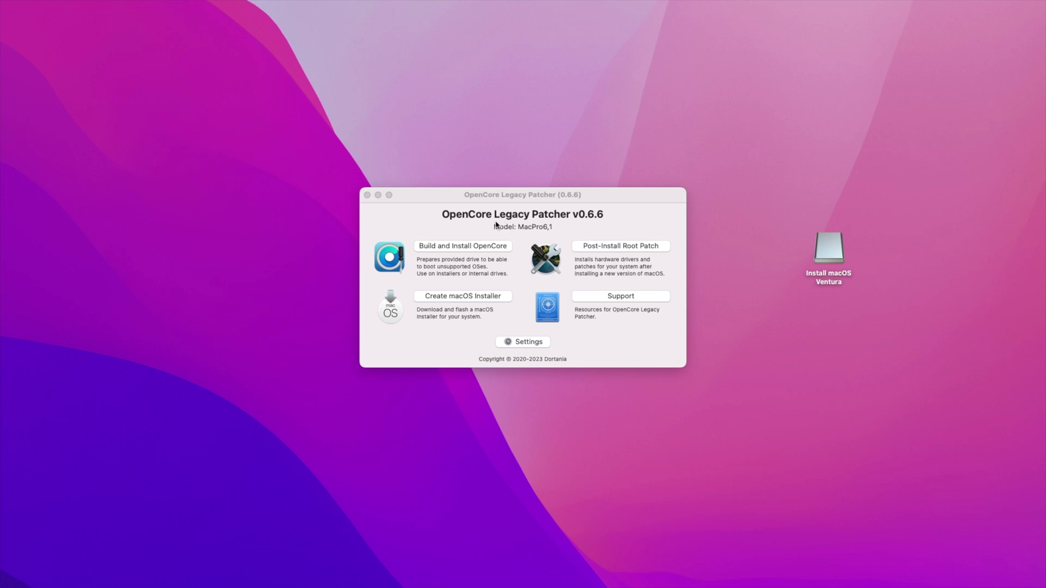
# Build OpenCore for this Mac and install it to disk0's disk0s1 EFI partition, entering the admin password.
pyautogui.click(466, 245)
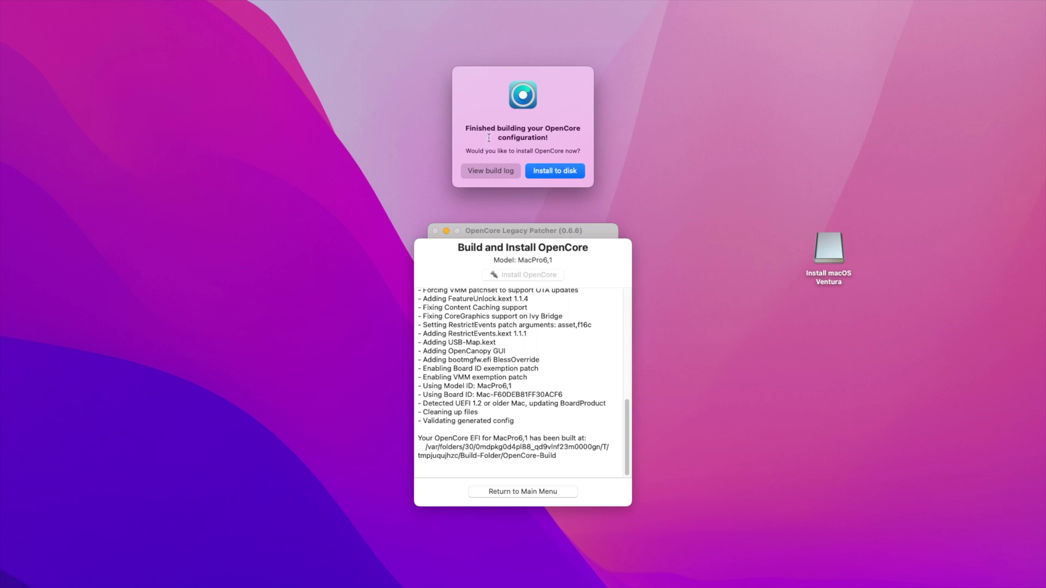
pyautogui.click(555, 171)
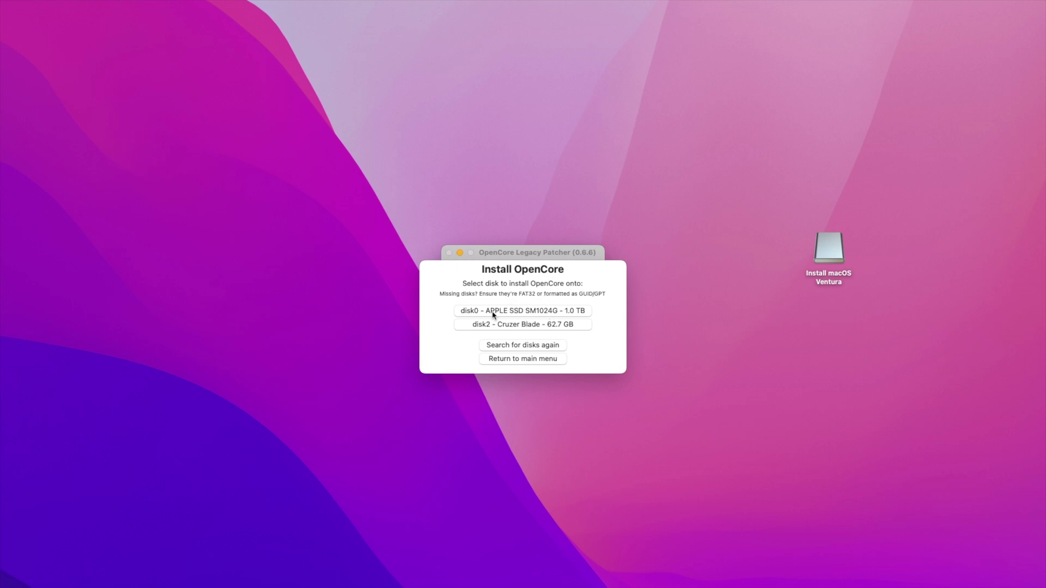
pyautogui.click(542, 313)
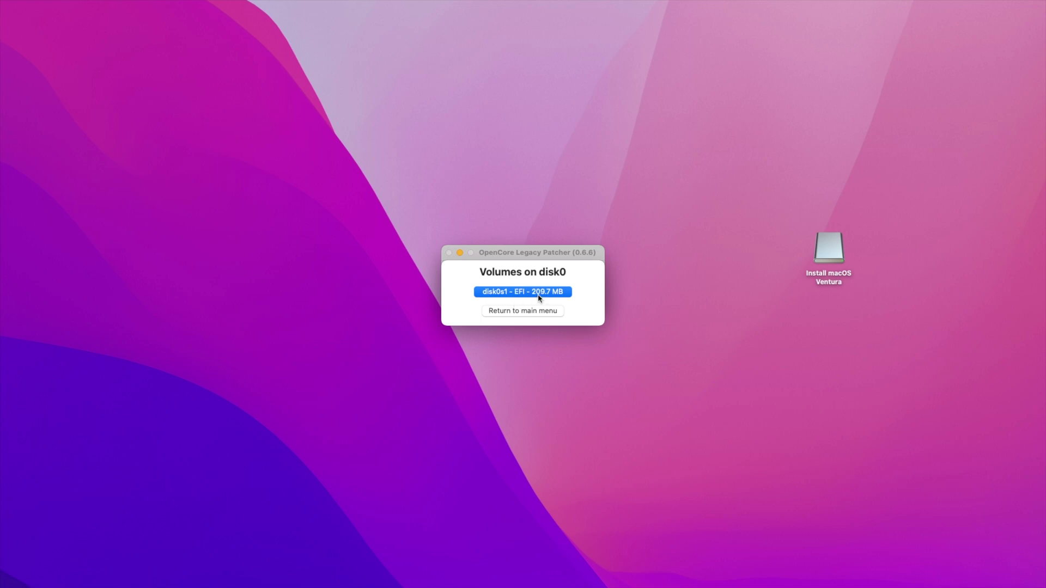
pyautogui.click(538, 296)
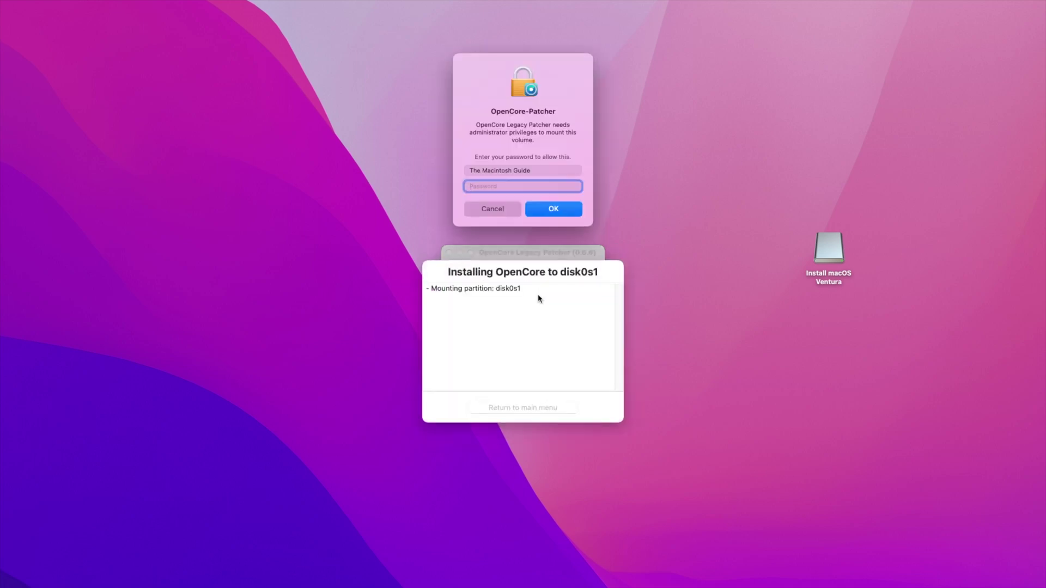
pyautogui.write('•••••••')
pyautogui.press('Return')
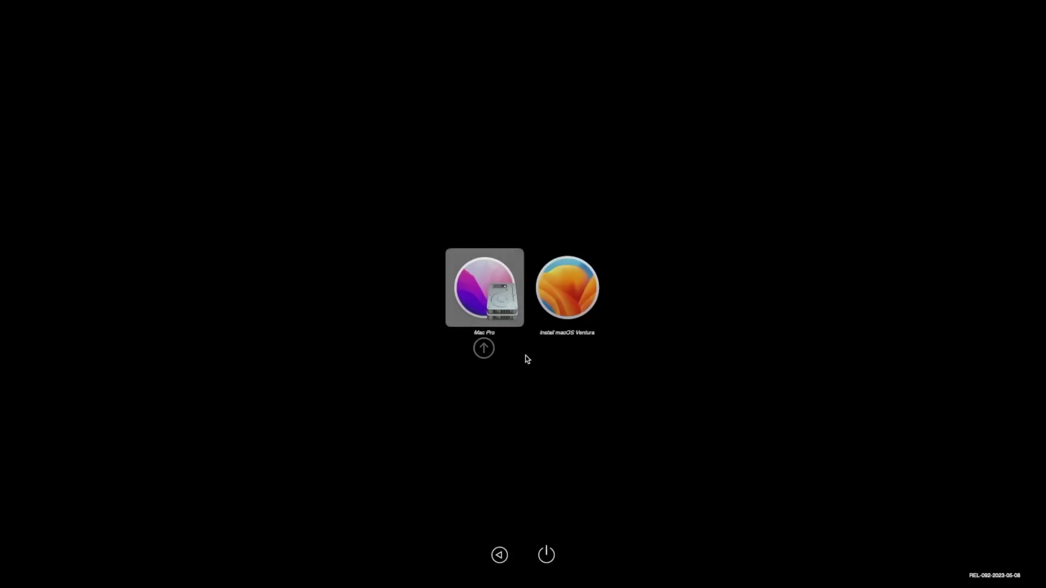
# Select Install macOS Ventura in the OpenCore boot picker.
pyautogui.press('Right')
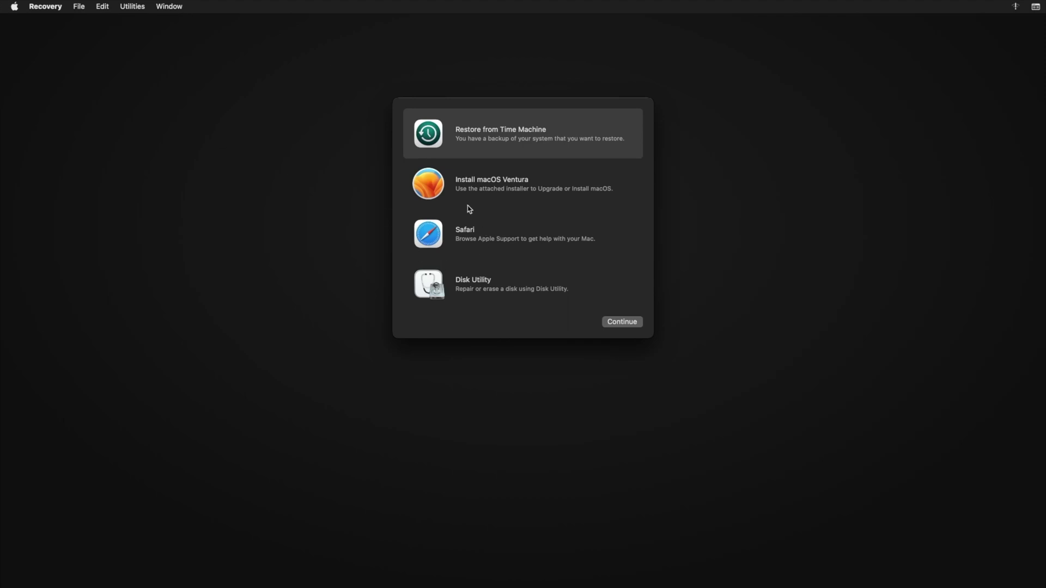
# Pick Install macOS Ventura in Recovery, continue, and get past the installer's welcome screen.
pyautogui.click(482, 193)
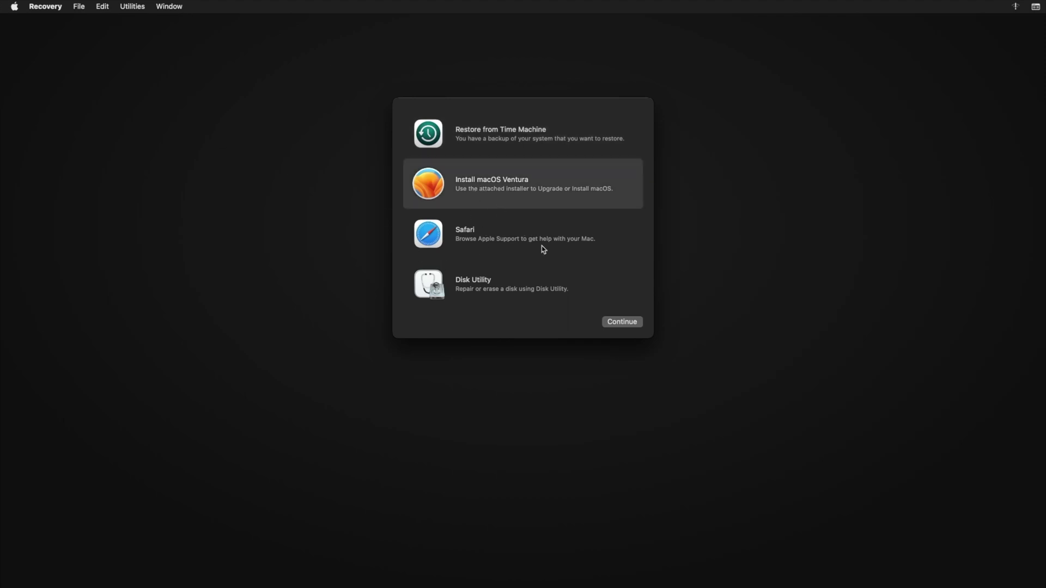
pyautogui.click(611, 323)
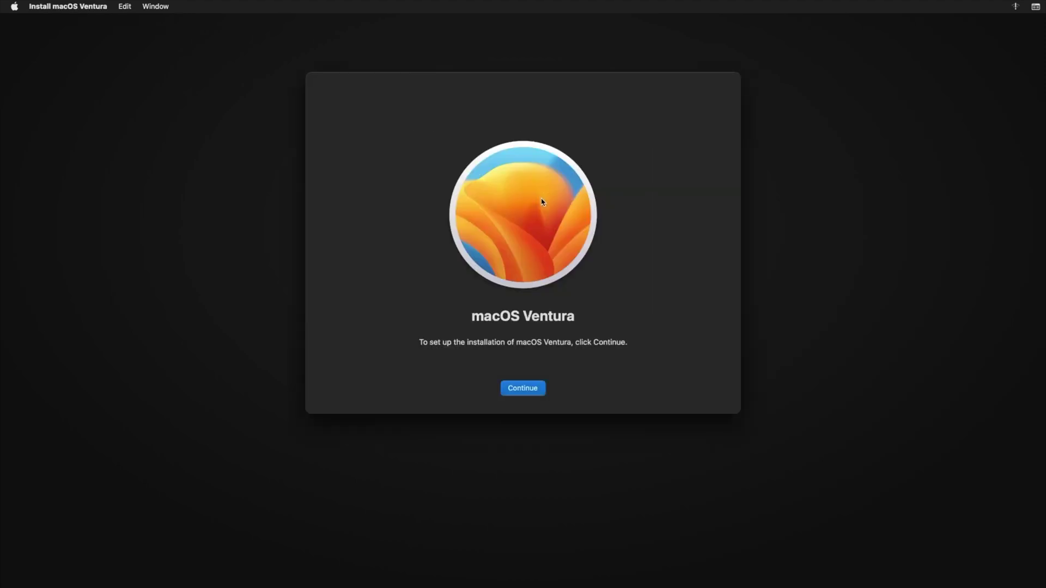
pyautogui.click(532, 388)
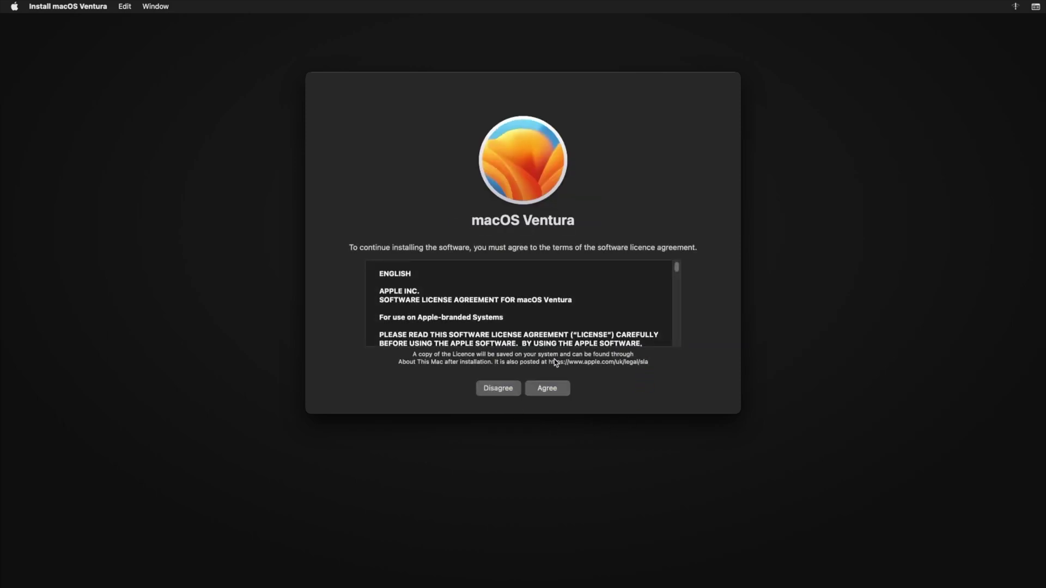
# Agree to the Ventura software licence and confirm the agreement.
pyautogui.click(555, 388)
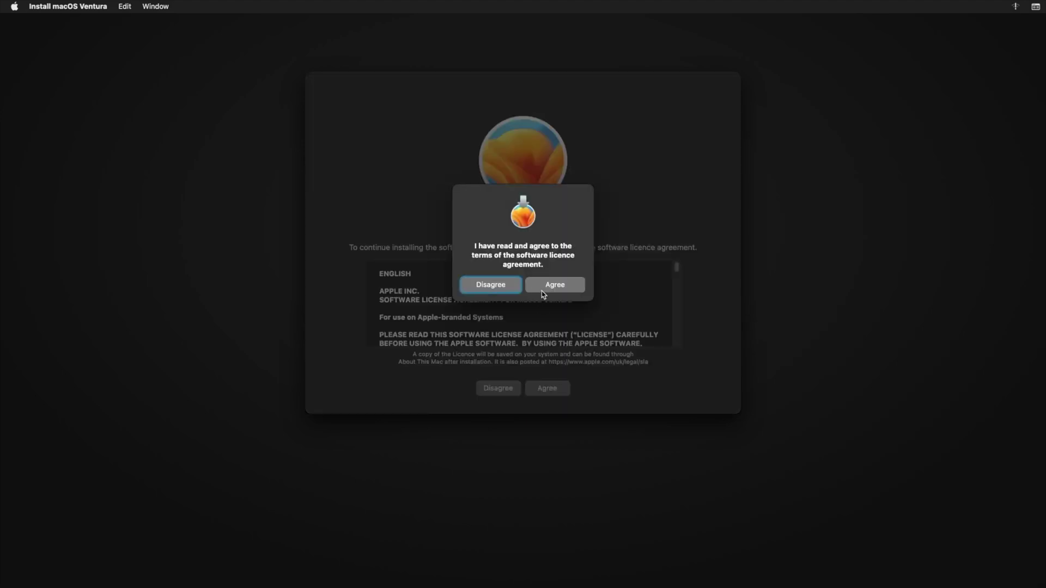
pyautogui.click(549, 289)
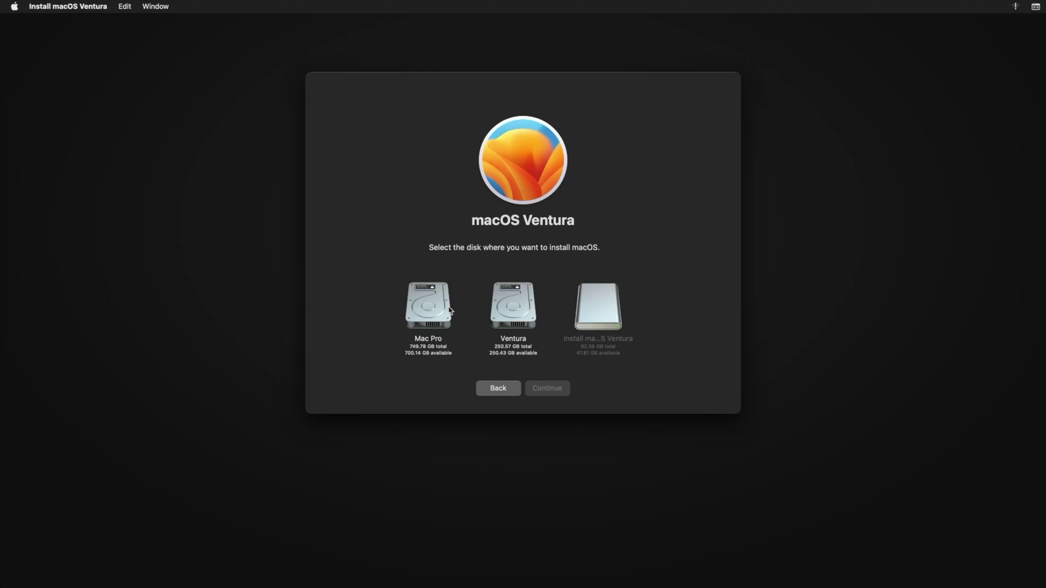
# Choose the Ventura disk as the destination and start installing macOS.
pyautogui.click(507, 317)
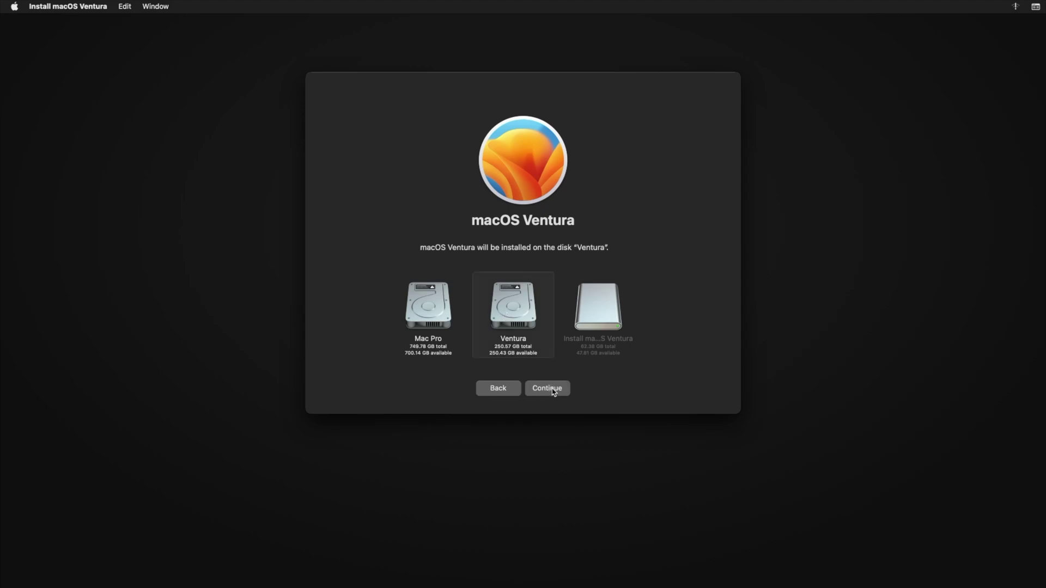
pyautogui.click(553, 390)
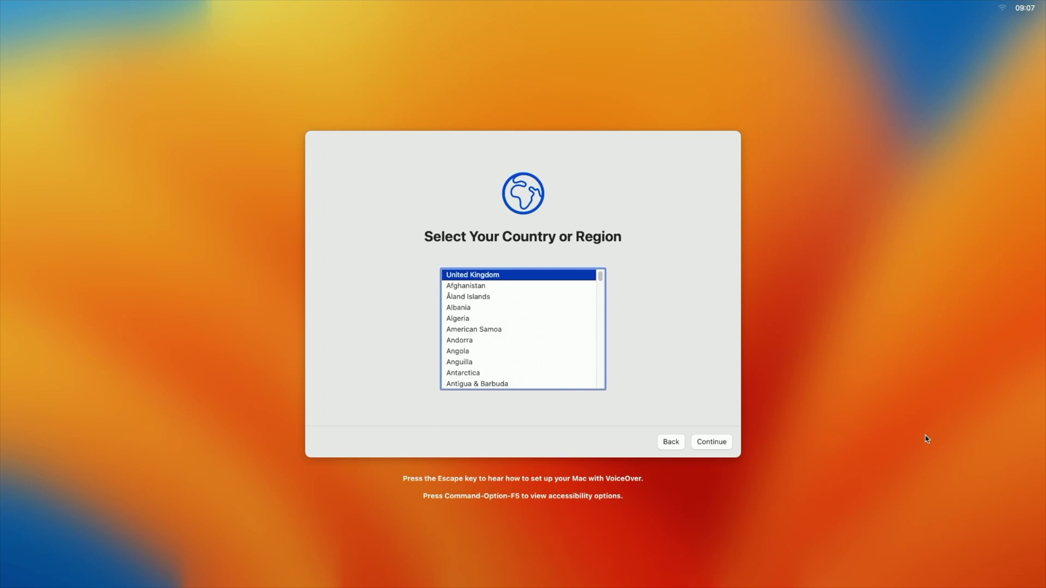
# Confirm United Kingdom as the region, skip data migration and Apple ID sign-in, and agree to the terms.
pyautogui.click(711, 445)
pyautogui.click(710, 444)
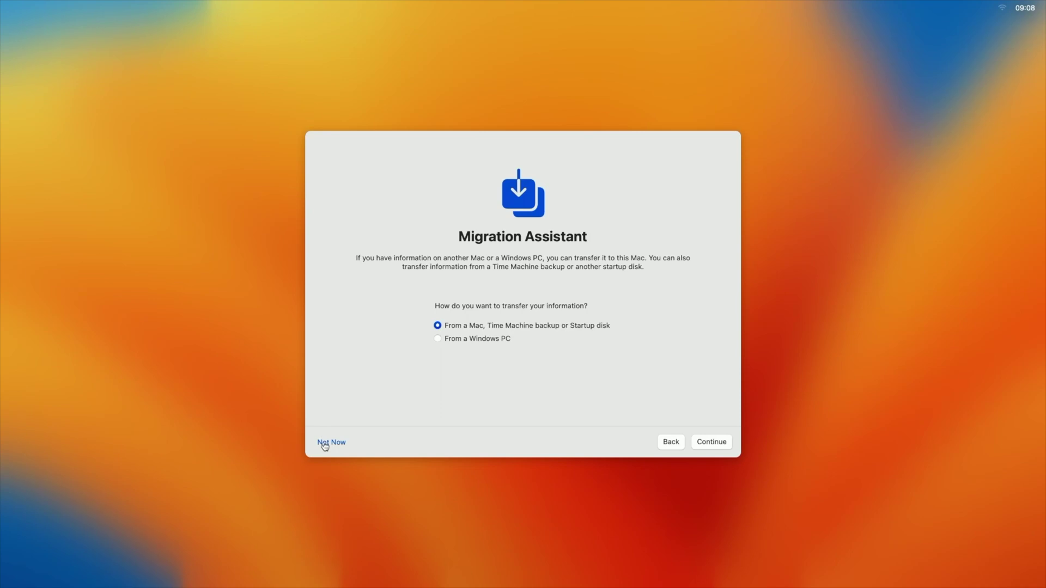
pyautogui.click(331, 443)
pyautogui.click(329, 441)
pyautogui.click(551, 337)
pyautogui.click(718, 442)
pyautogui.click(552, 337)
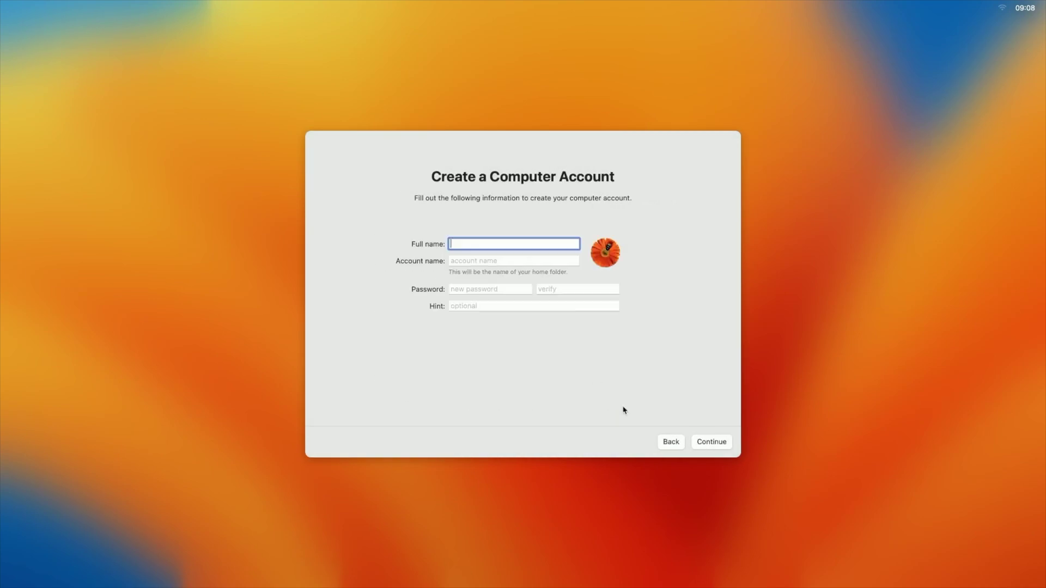
# Create a local user account named 'Mac Pro' with a password.
pyautogui.write('Mac Pro')
pyautogui.press('Tab')
pyautogui.press('Tab')
pyautogui.write('1234')
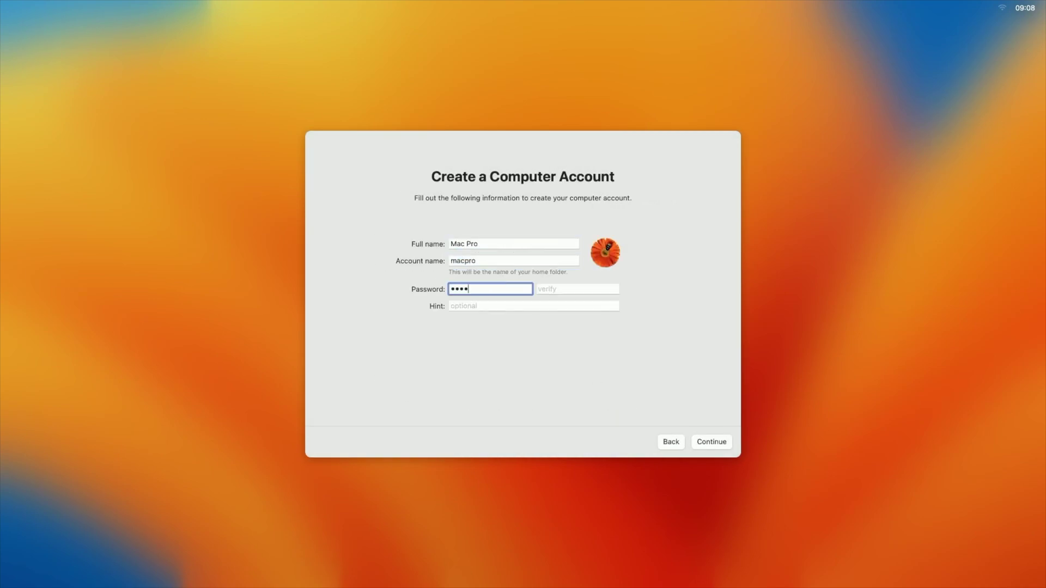
pyautogui.write('567')
pyautogui.press('Tab')
pyautogui.write('1234567')
pyautogui.click(696, 444)
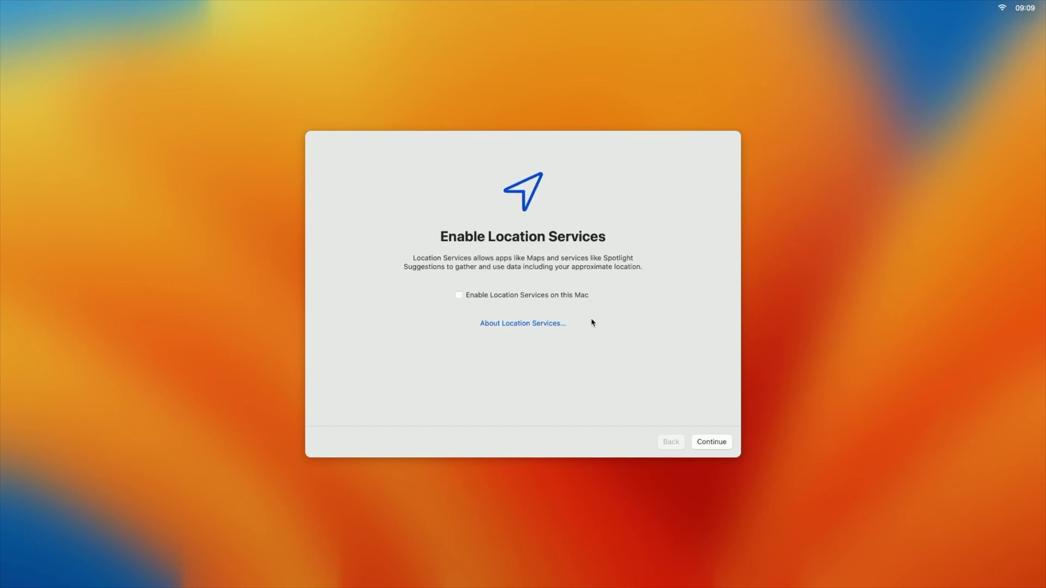
# Turn on Location Services, skip analytics and Screen Time, and choose the Auto appearance.
pyautogui.click(533, 296)
pyautogui.click(708, 441)
pyautogui.click(714, 442)
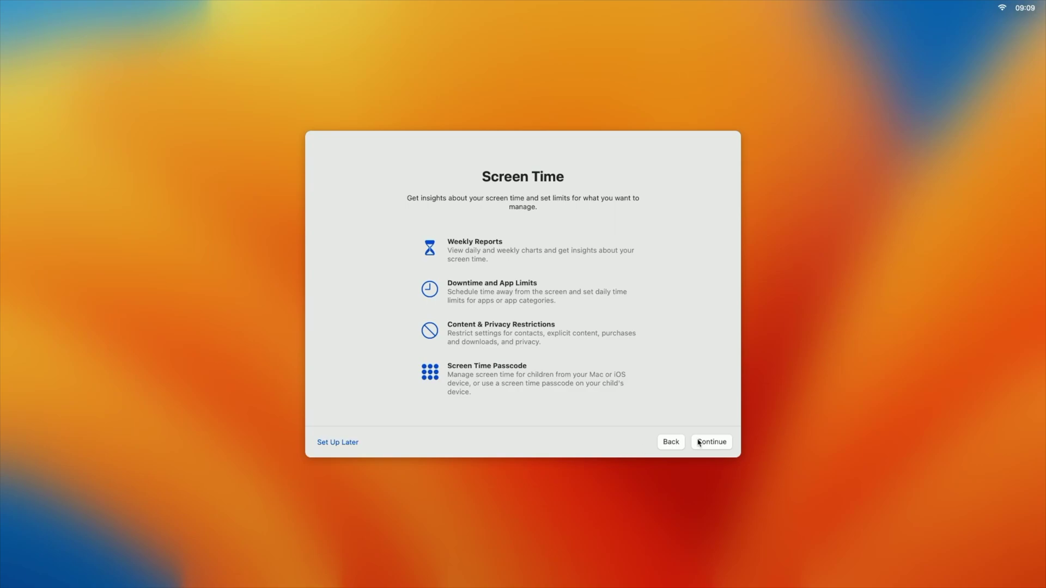
pyautogui.click(711, 442)
pyautogui.click(643, 289)
pyautogui.click(710, 442)
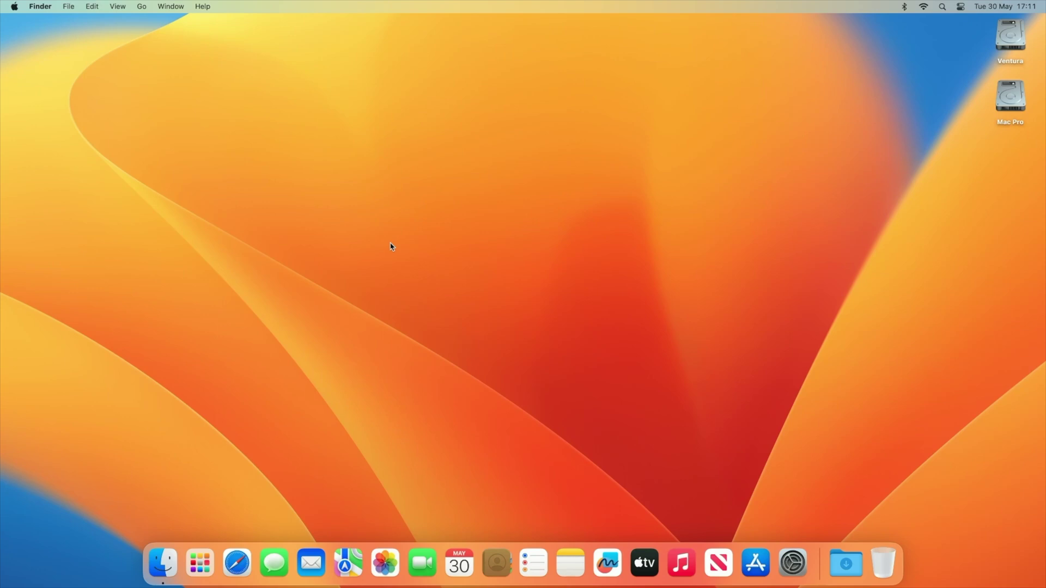
pyautogui.click(18, 6)
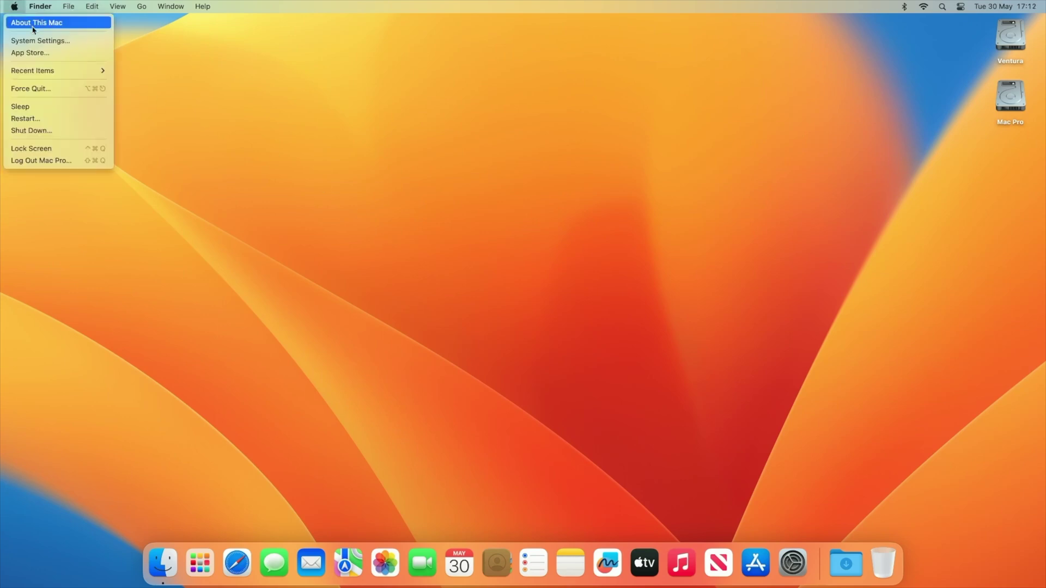
pyautogui.click(70, 28)
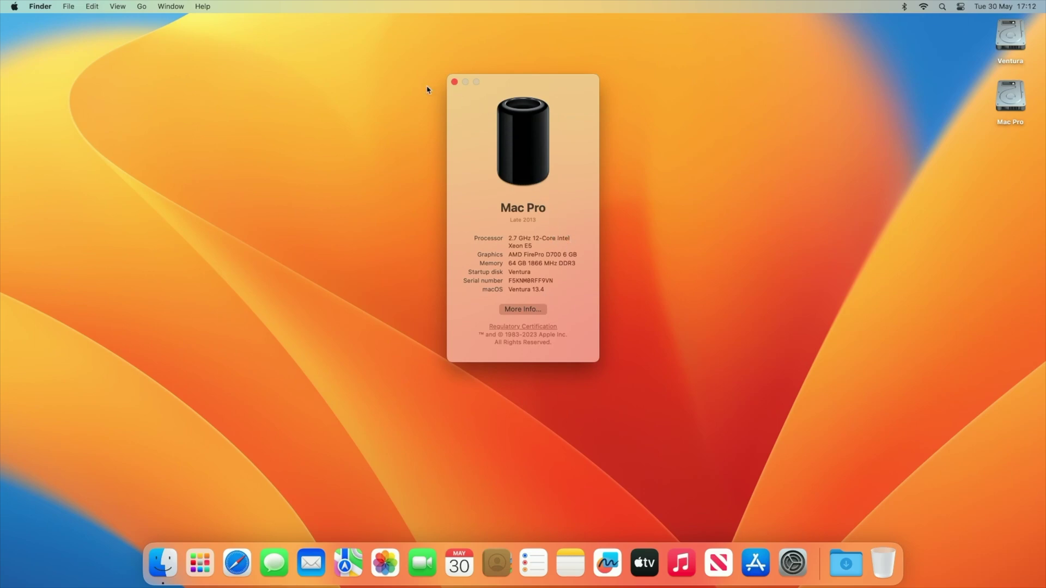
pyautogui.click(454, 81)
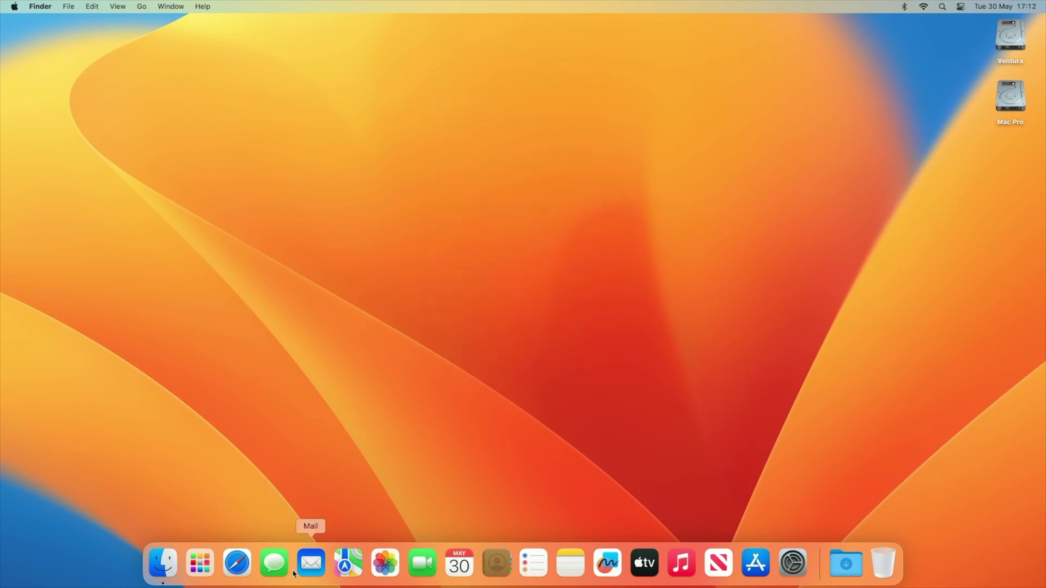
# Launch Safari and go to the suggested Google website from the address bar.
pyautogui.click(239, 566)
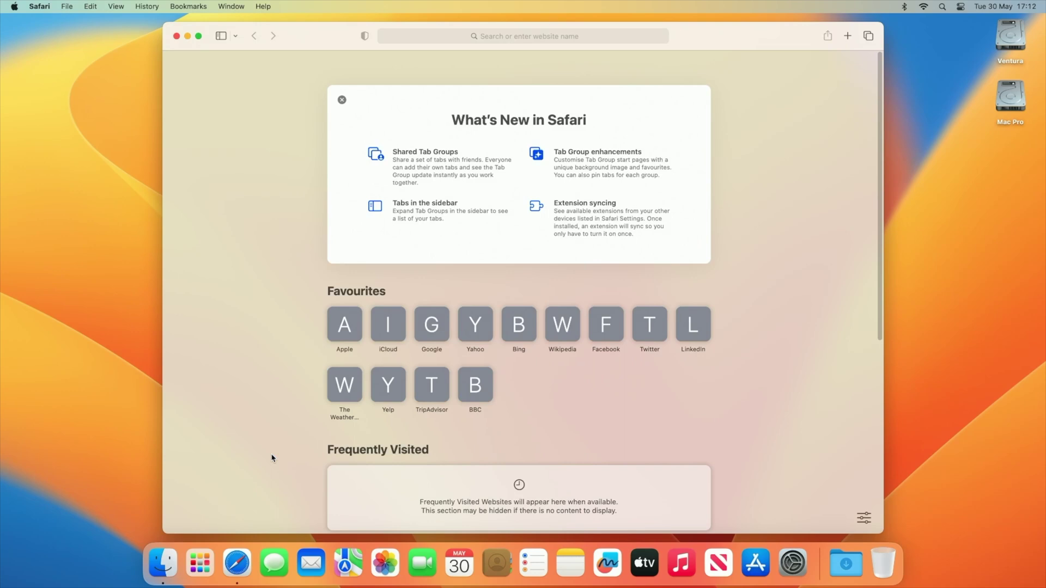
pyautogui.click(567, 38)
pyautogui.write('gogo')
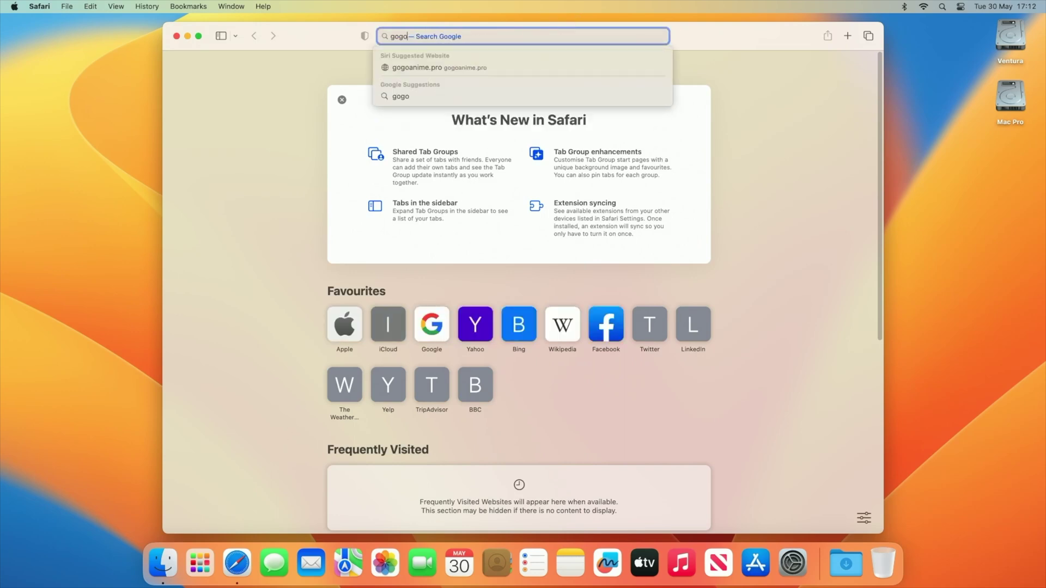
pyautogui.write('le')
pyautogui.press('Return')
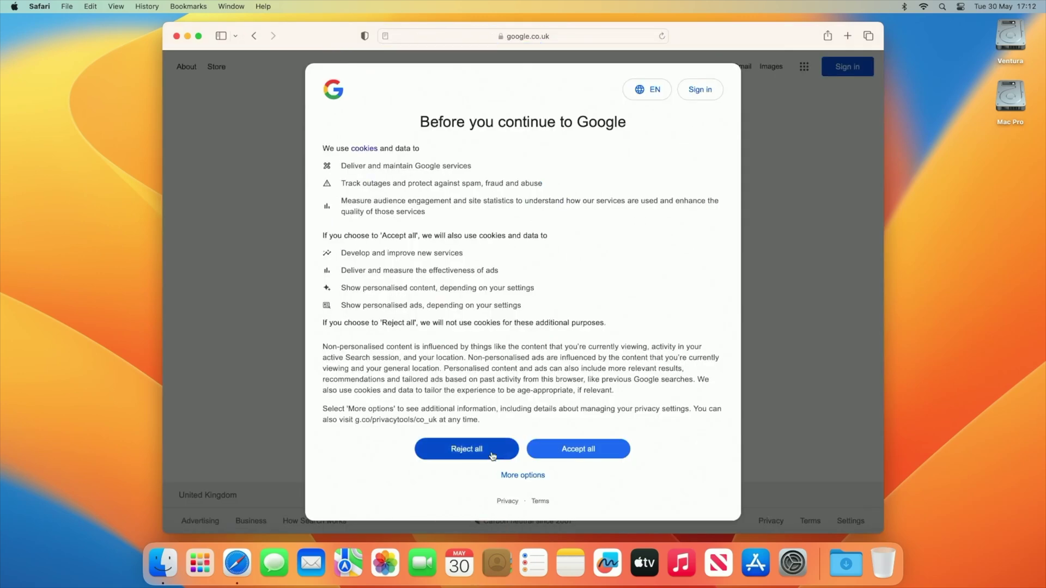
# Reject Google's optional cookies, then quit Safari.
pyautogui.click(500, 449)
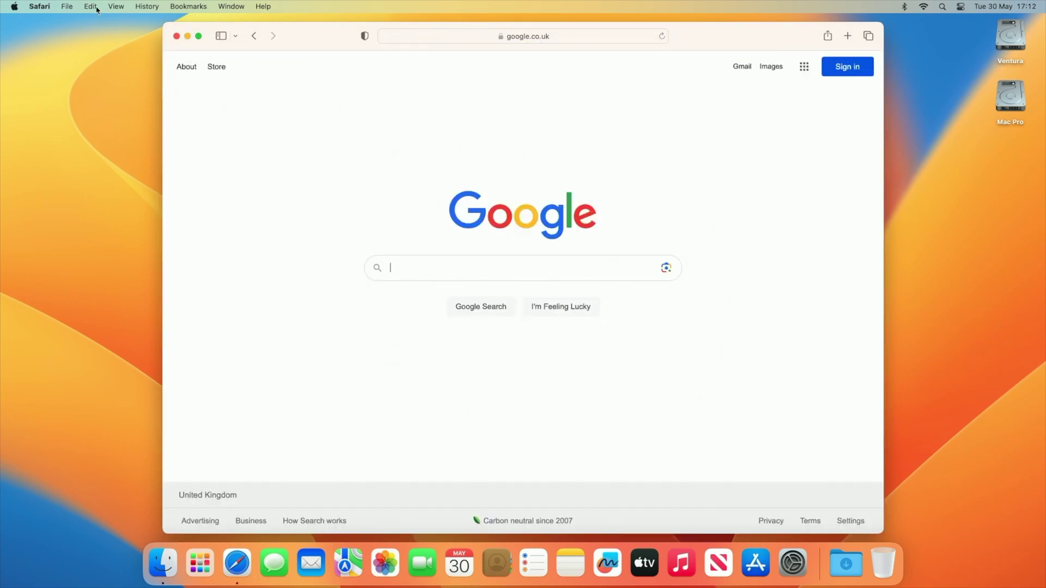
pyautogui.click(43, 7)
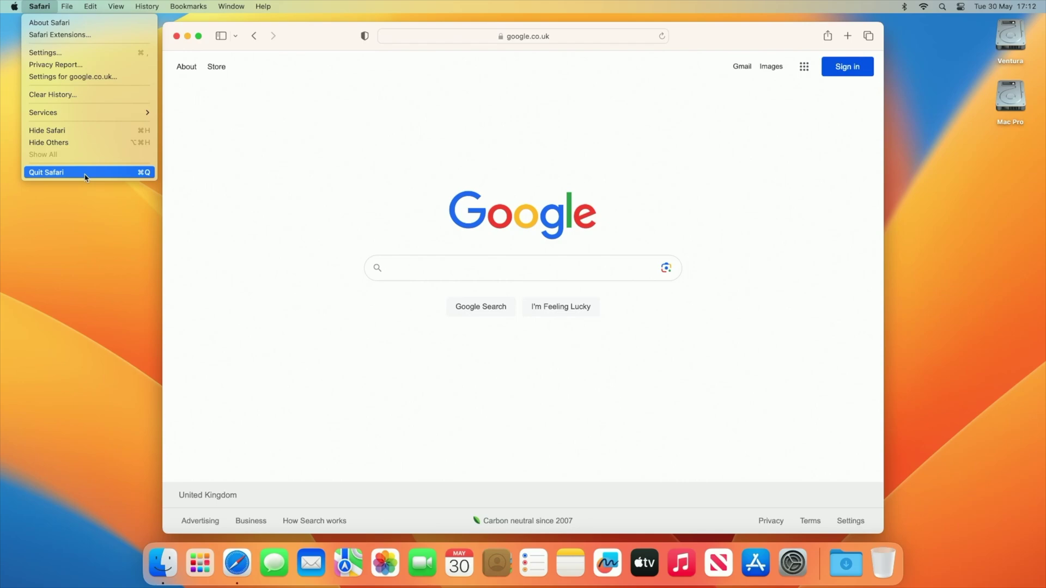
pyautogui.click(86, 173)
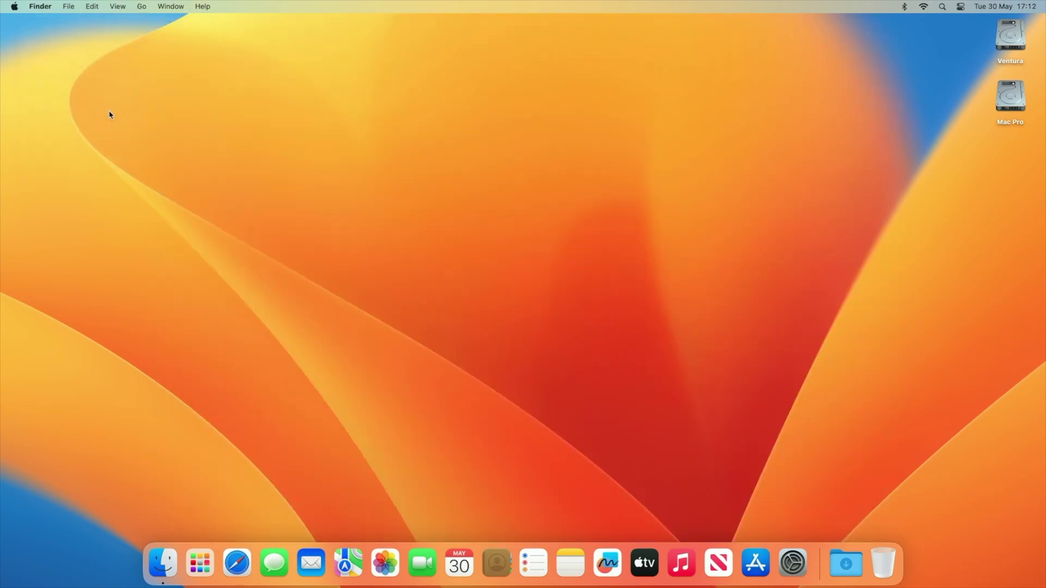
# Launch OpenCore-Patcher from Launchpad, review the Post-Install Root Patch status, then close the patcher.
pyautogui.click(200, 565)
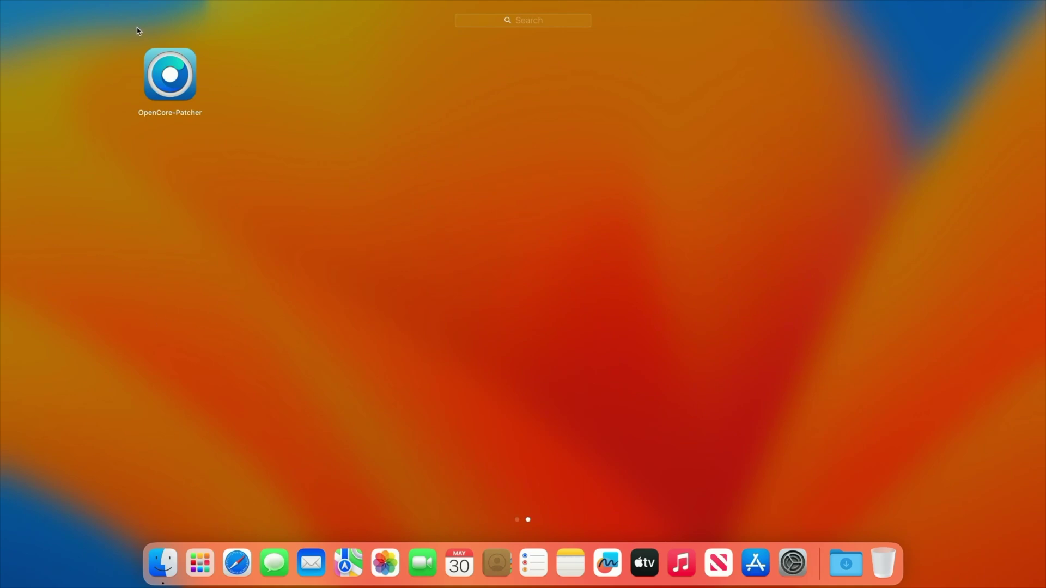
pyautogui.click(169, 75)
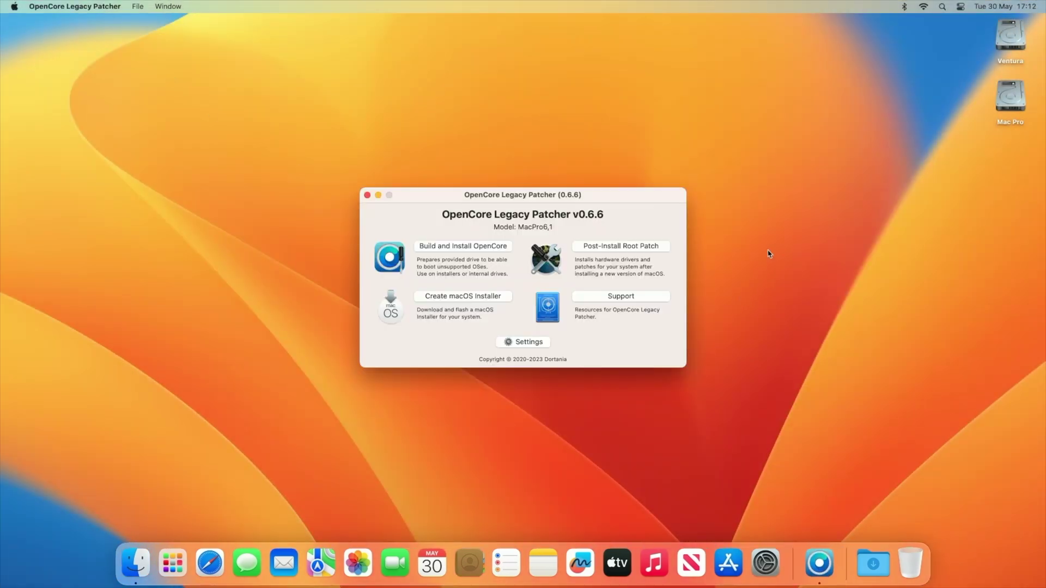
pyautogui.click(626, 247)
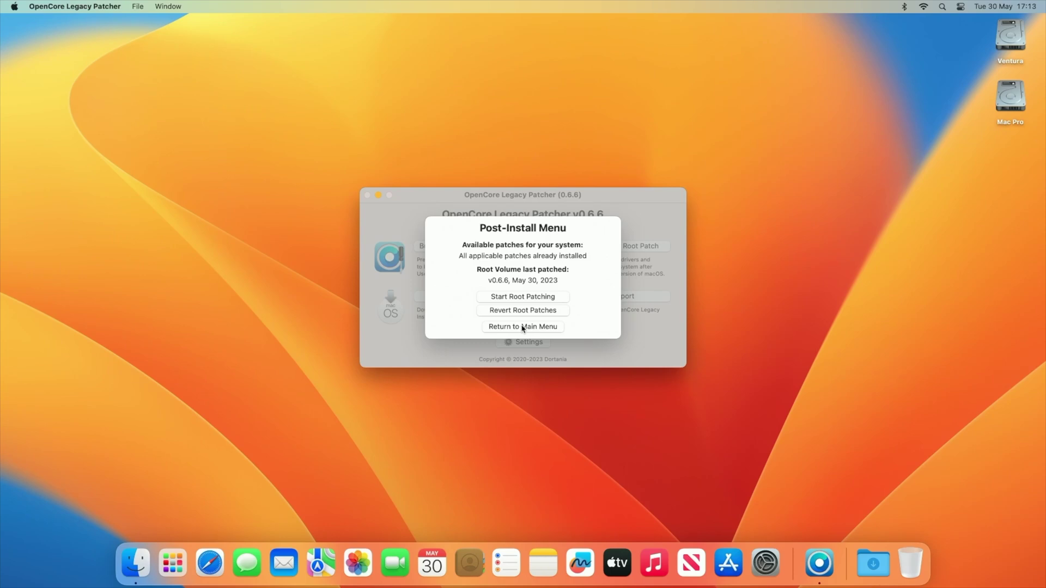
pyautogui.click(522, 327)
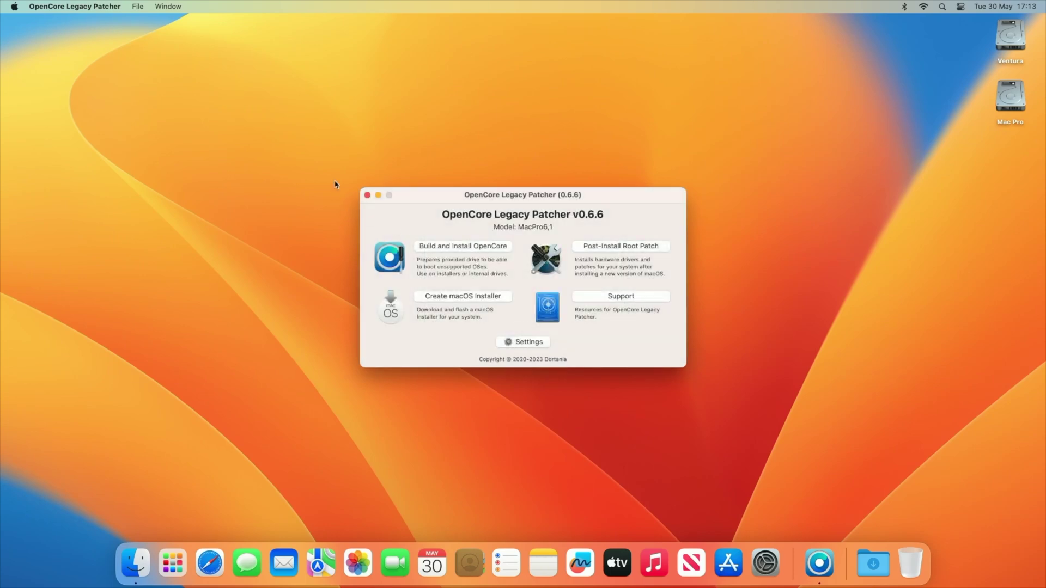
pyautogui.click(367, 196)
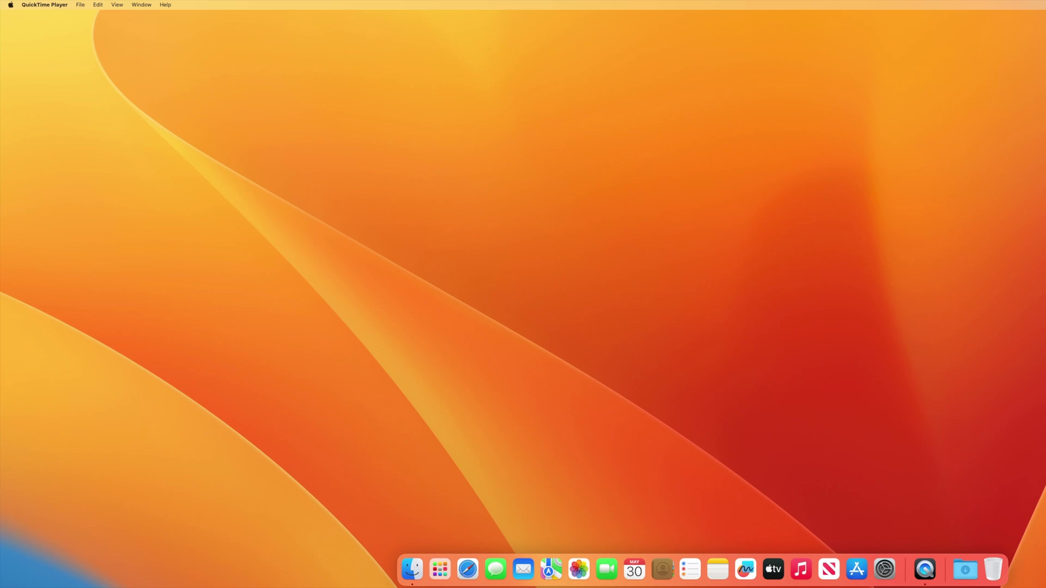
pyautogui.click(467, 570)
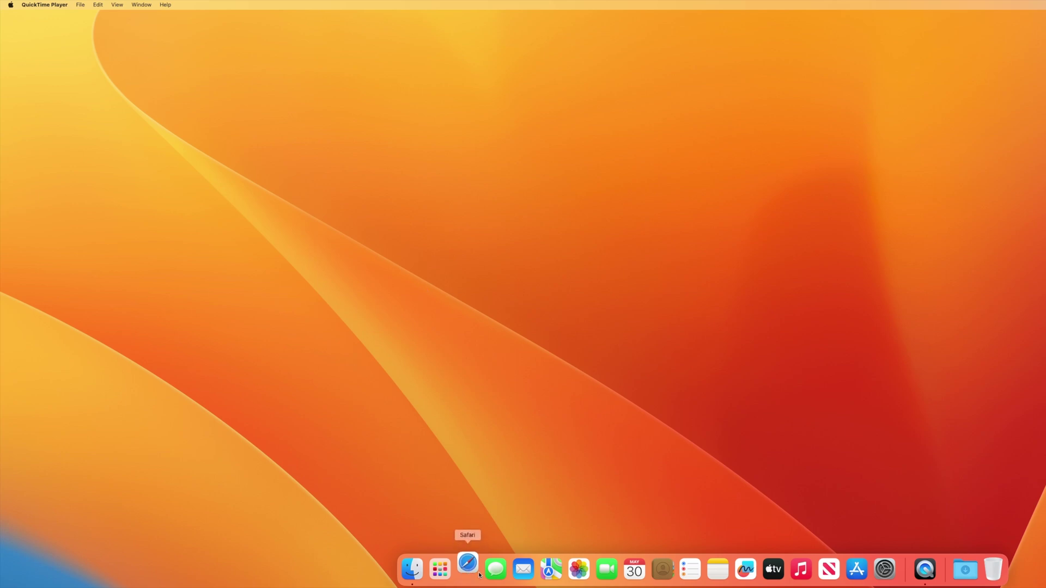
pyautogui.click(495, 569)
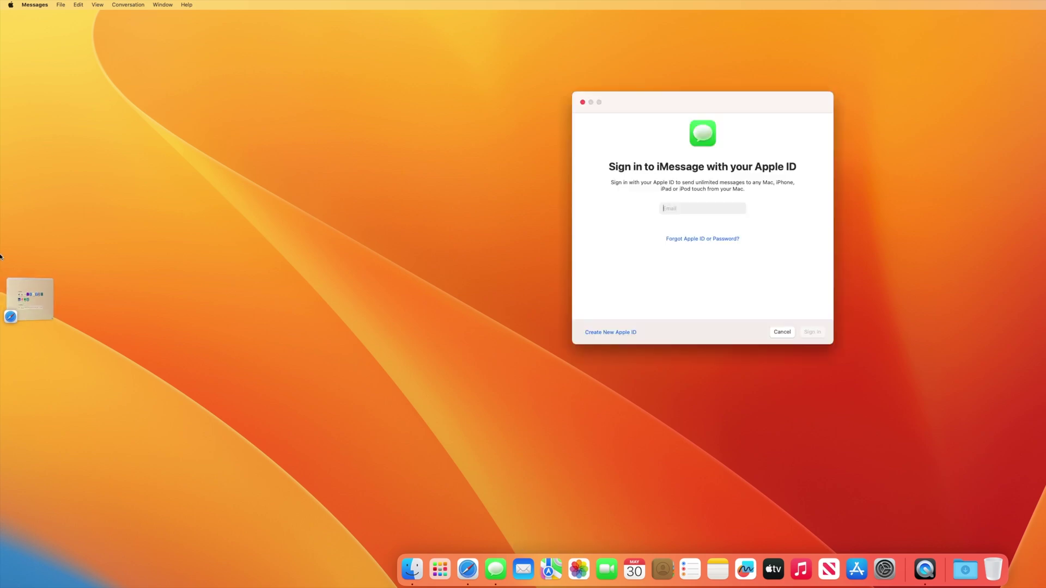
pyautogui.click(36, 284)
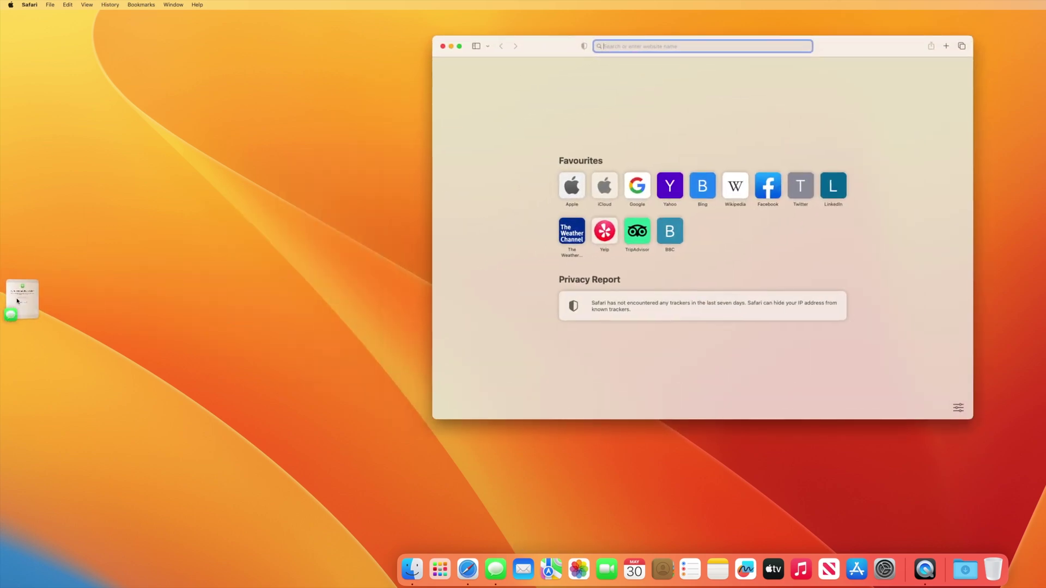
pyautogui.click(33, 304)
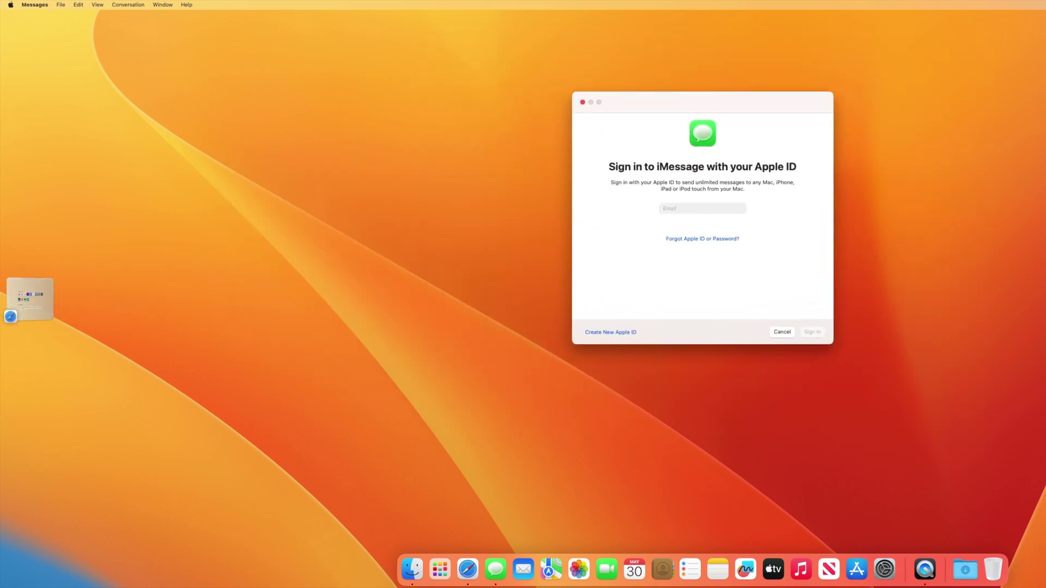
pyautogui.moveTo(30, 299); pyautogui.dragTo(654, 97)
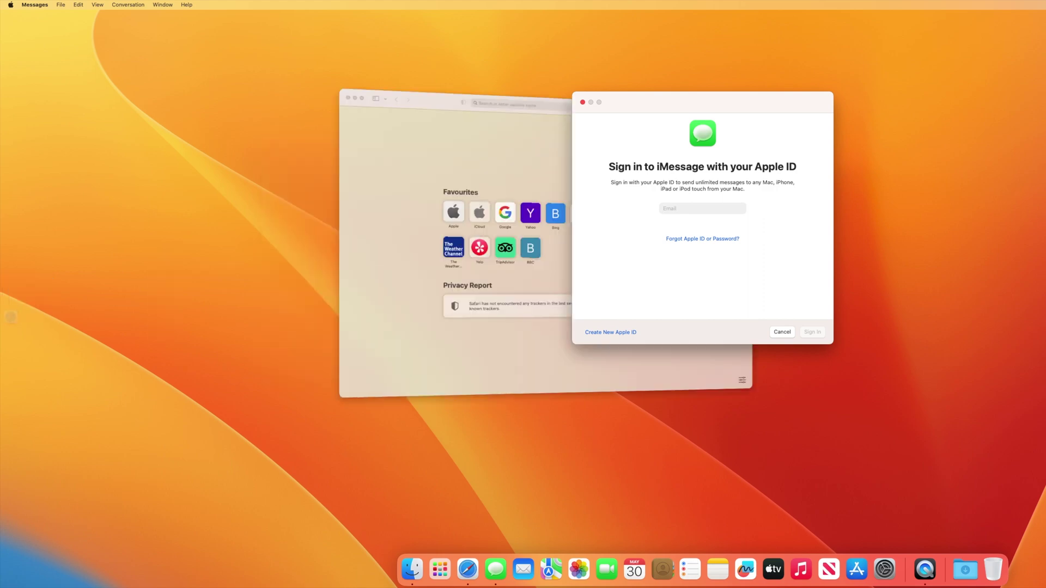
pyautogui.click(583, 103)
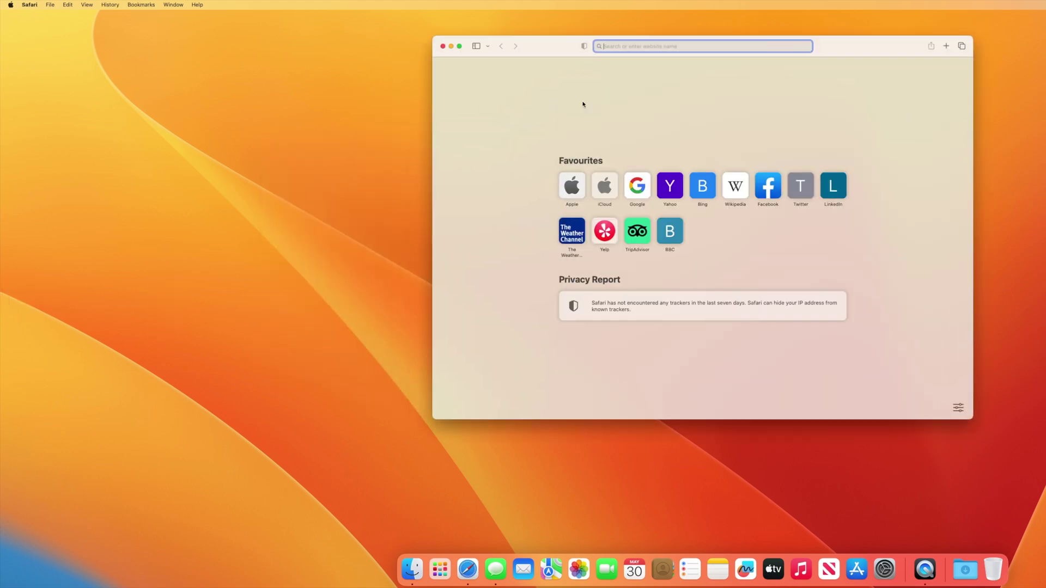
pyautogui.click(444, 47)
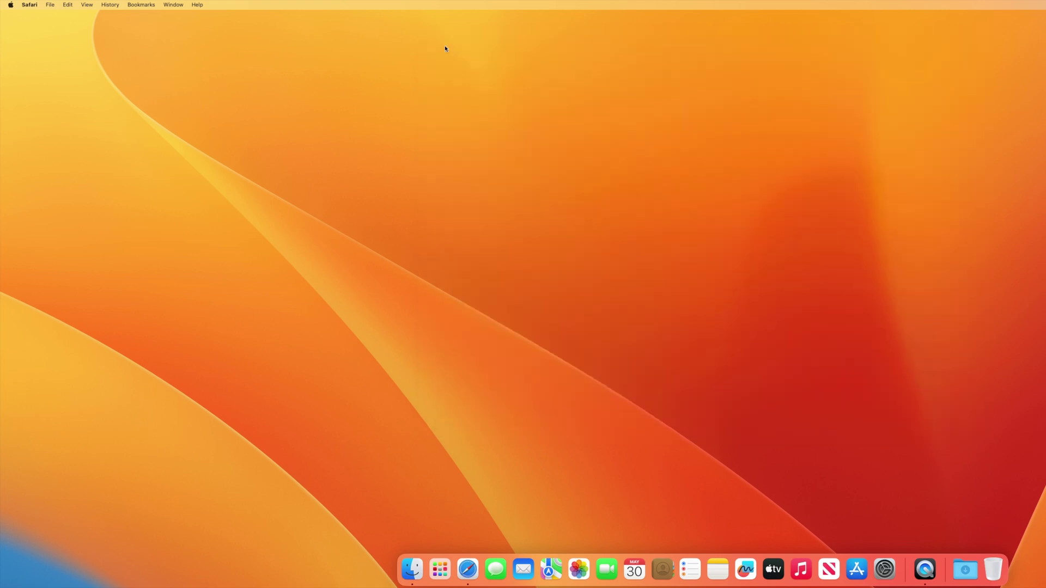
# Launch the TV app from the Dock and choose Start Watching on its welcome sheet.
pyautogui.click(773, 569)
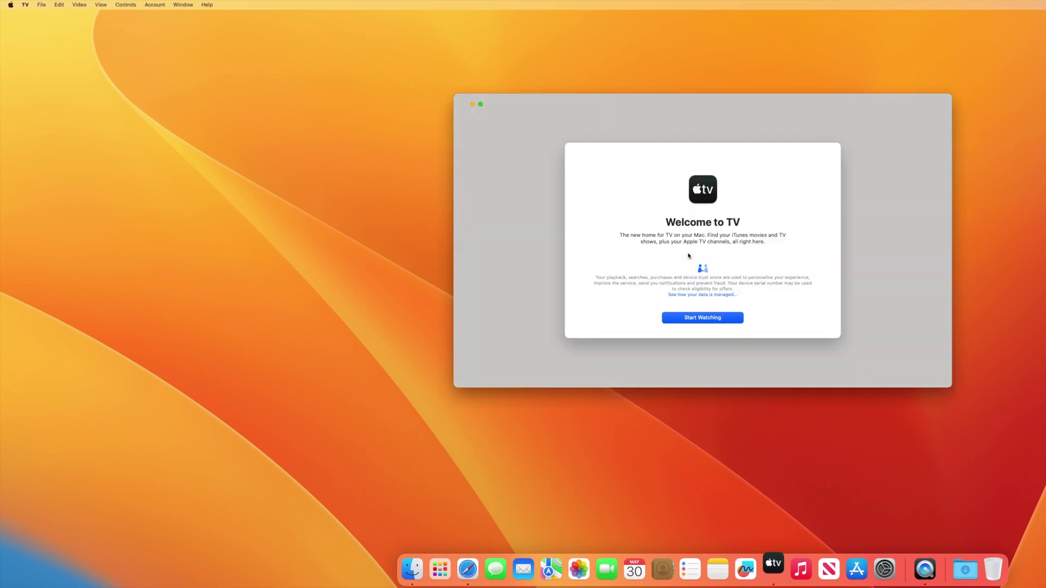
pyautogui.click(692, 318)
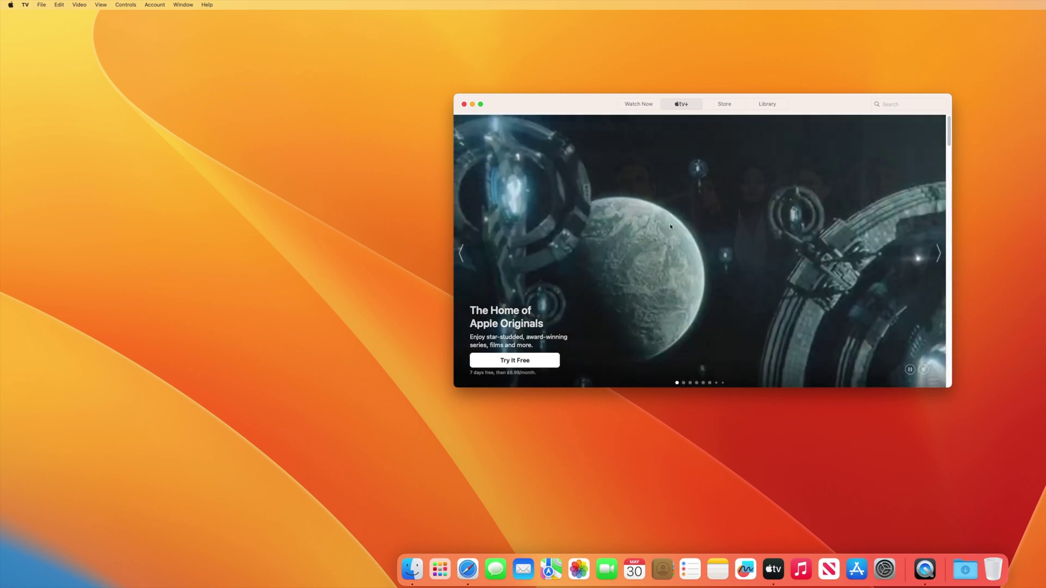
pyautogui.scroll(-2, 763, 283)
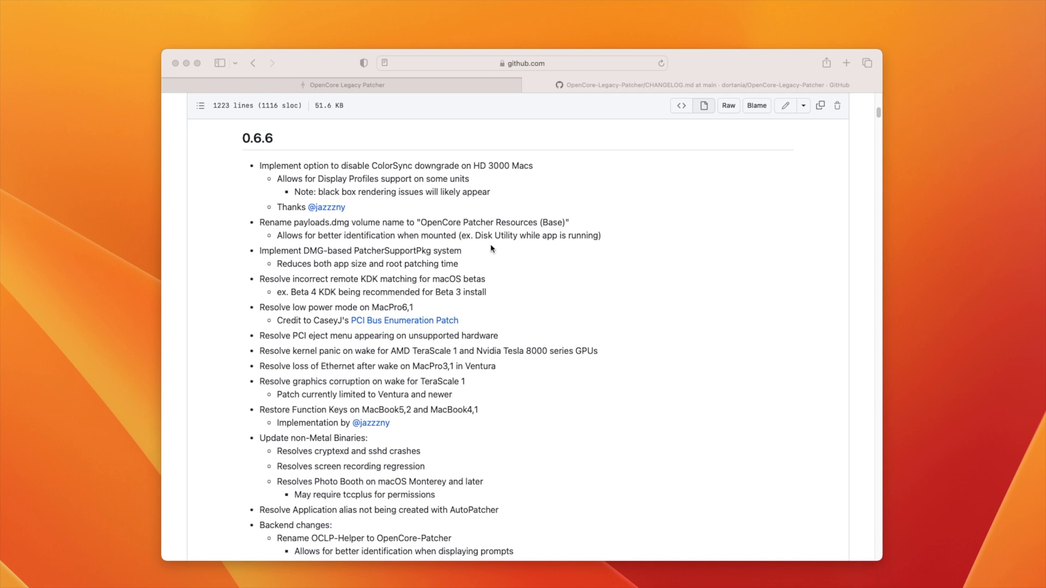
# Scroll up to the top of the CHANGELOG.md page to show the 0.6.7 release notes.
pyautogui.scroll(10, 693, 236)
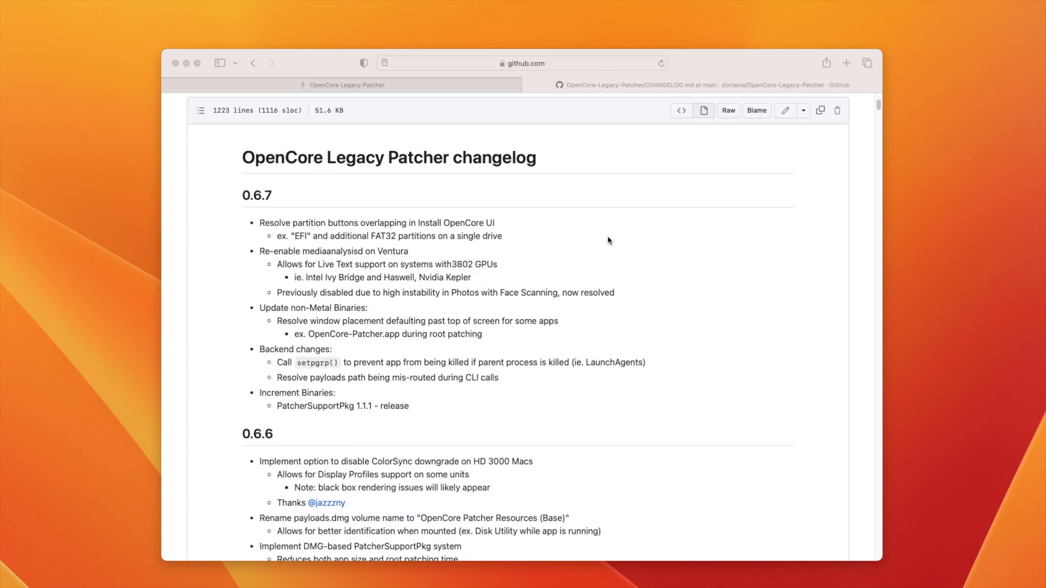